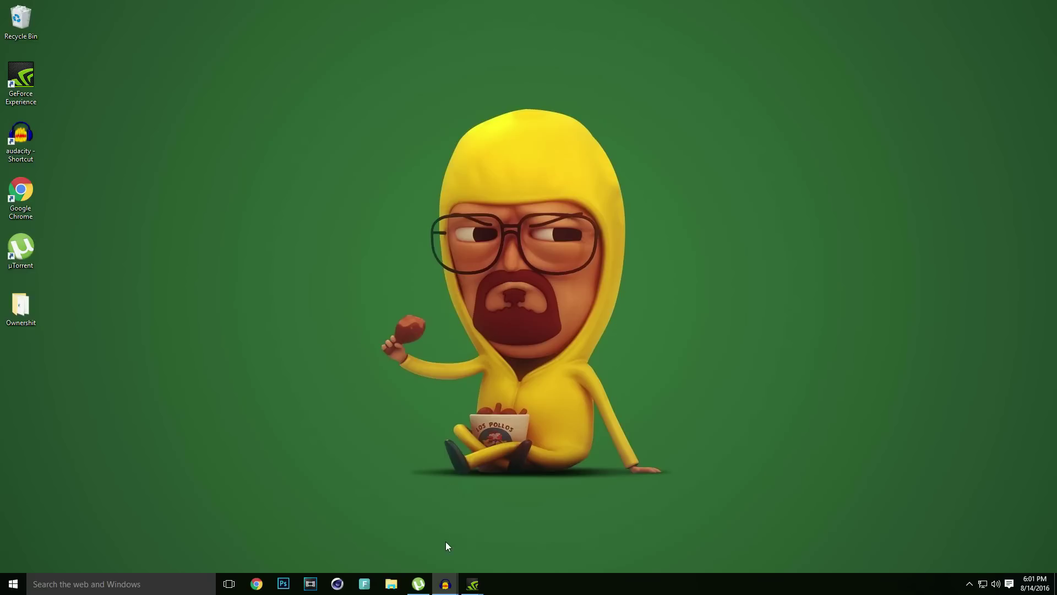
Step: Launch File Explorer from the taskbar so it opens on Quick access
click(397, 587)
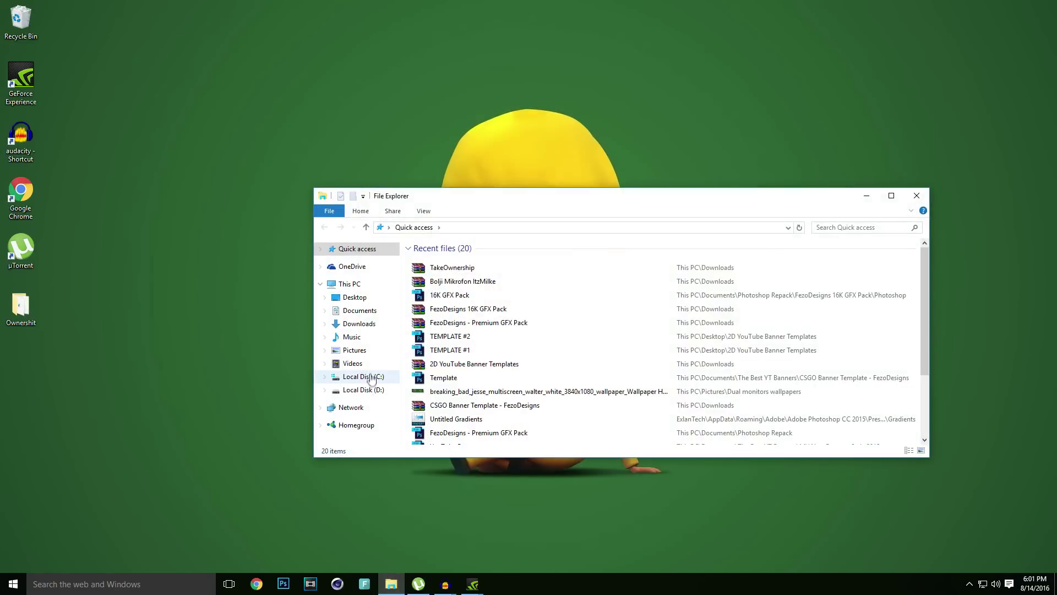
Step: Navigate to C:\Windows\System32 with the Explorer window maximized
click(361, 376)
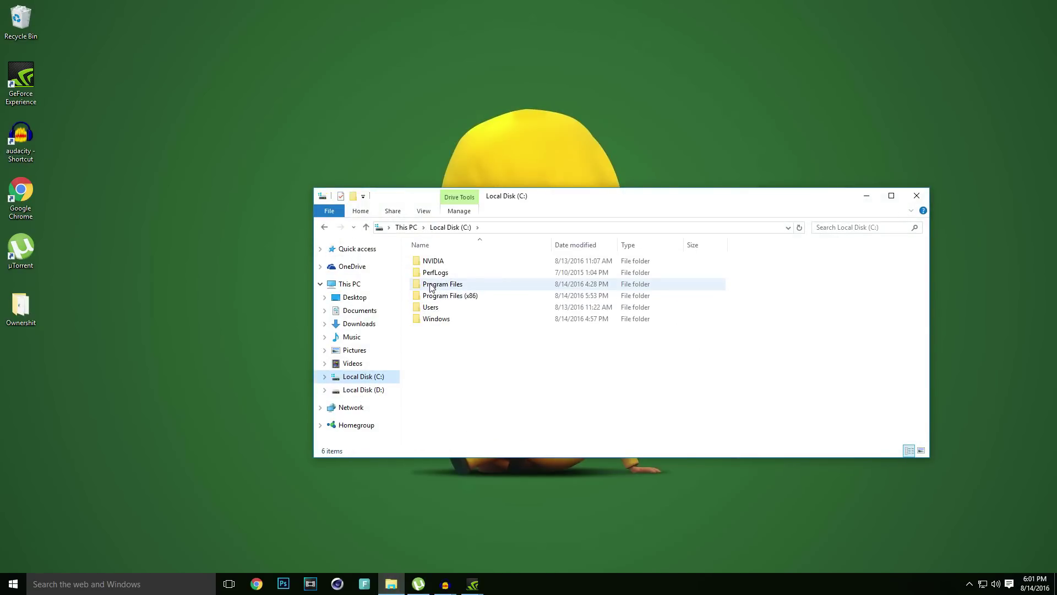
double_click(441, 320)
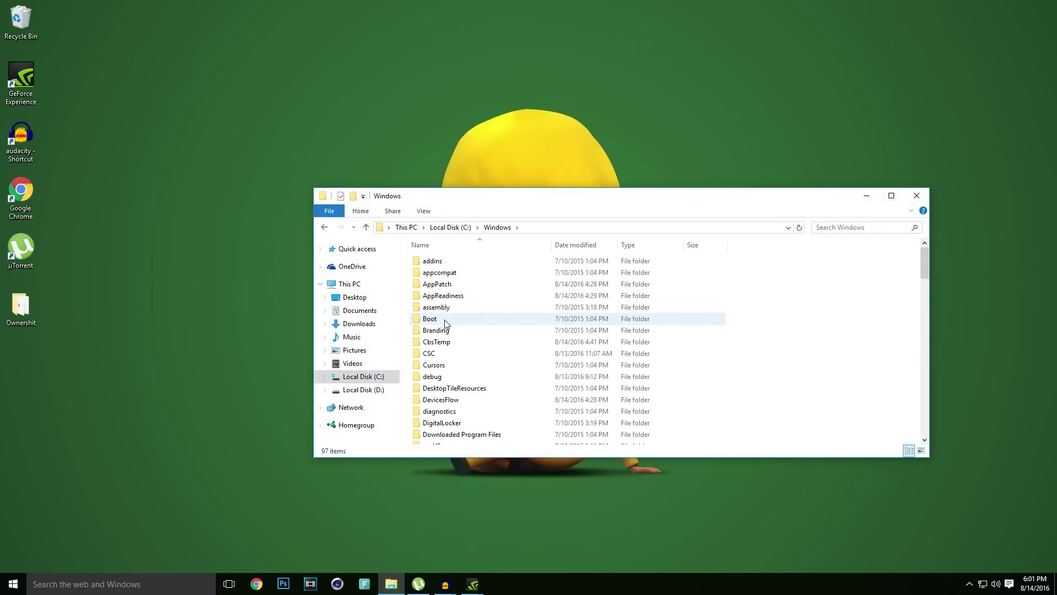
scroll(445, 323, down, 18)
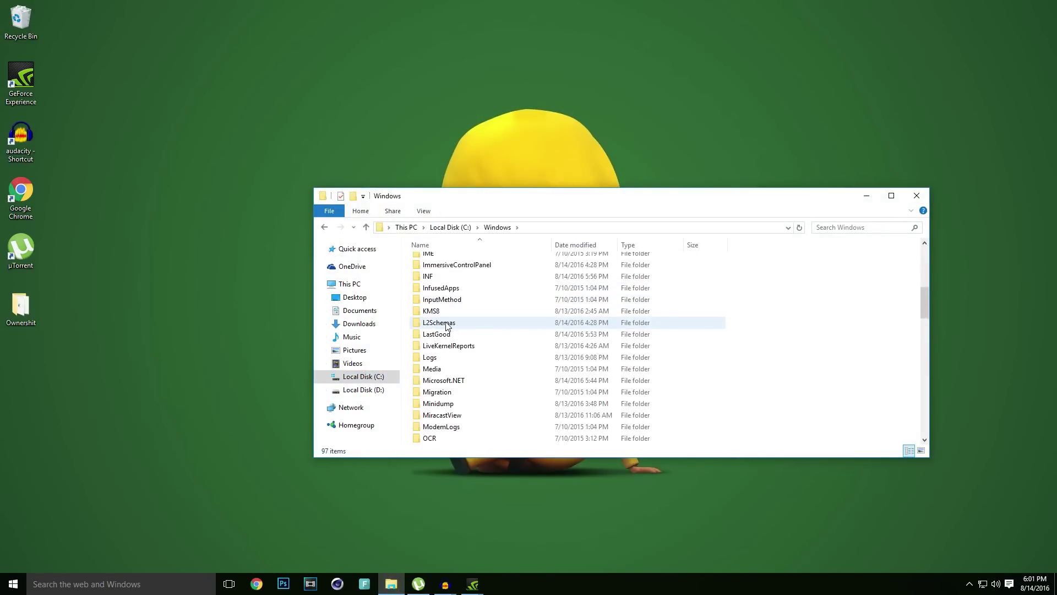
double_click(475, 201)
click(115, 329)
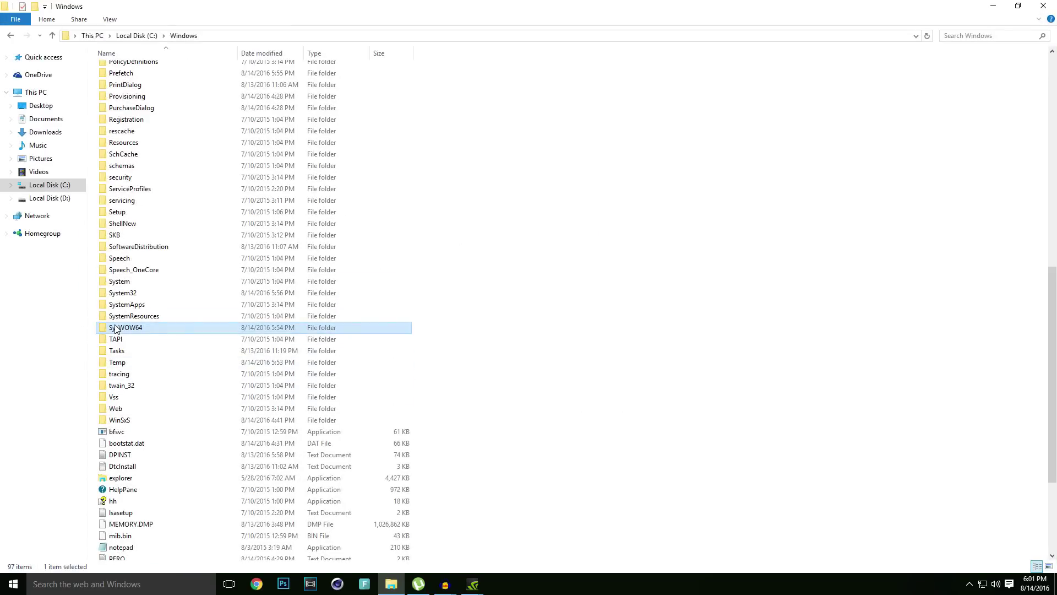
double_click(122, 293)
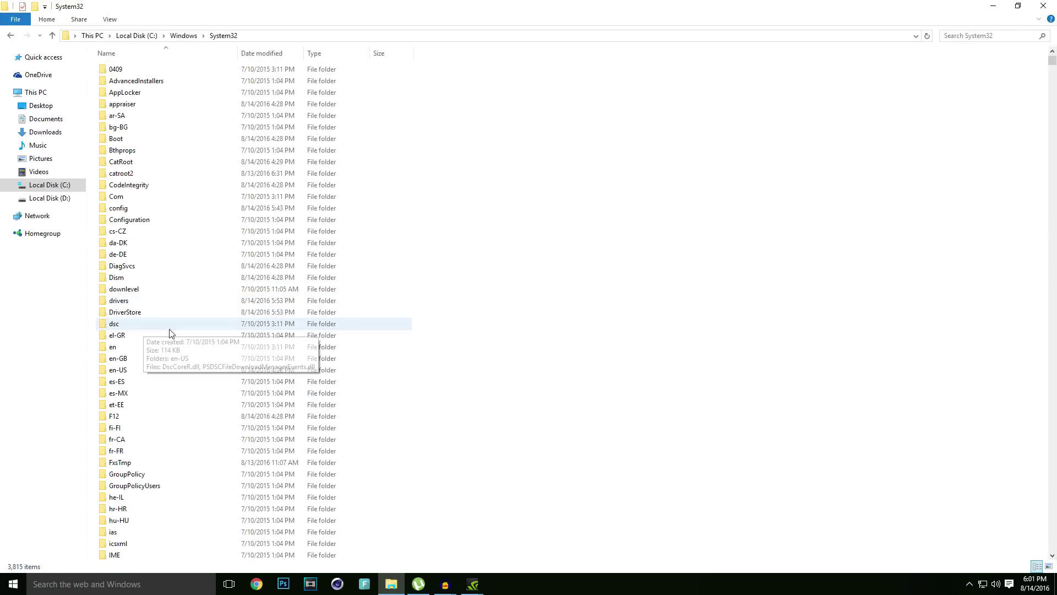
Step: Copy activeds.dll from System32 and paste it onto the desktop
scroll(168, 347, down, 20)
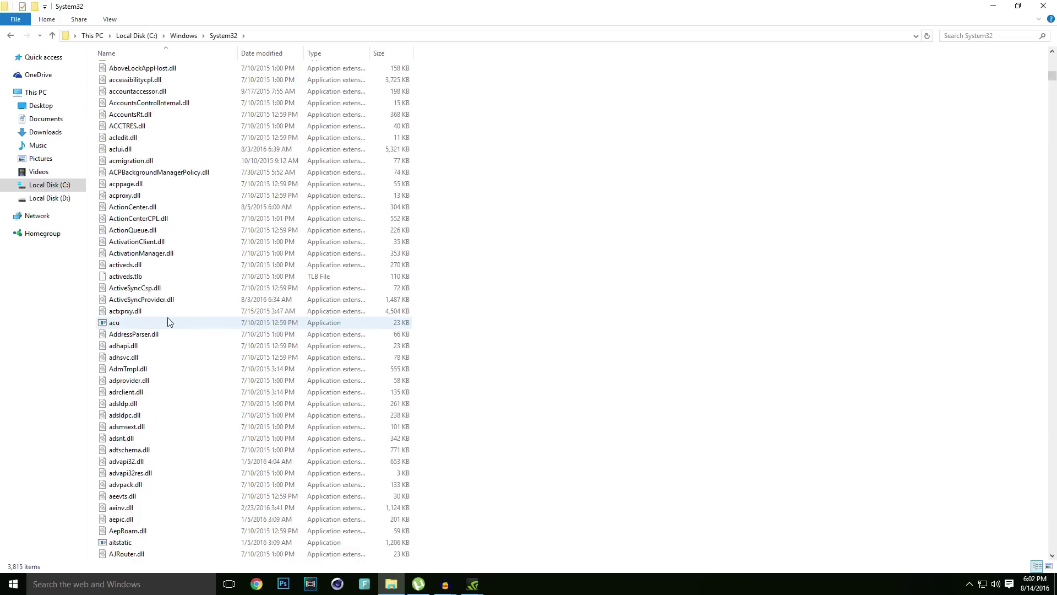
right_click(164, 264)
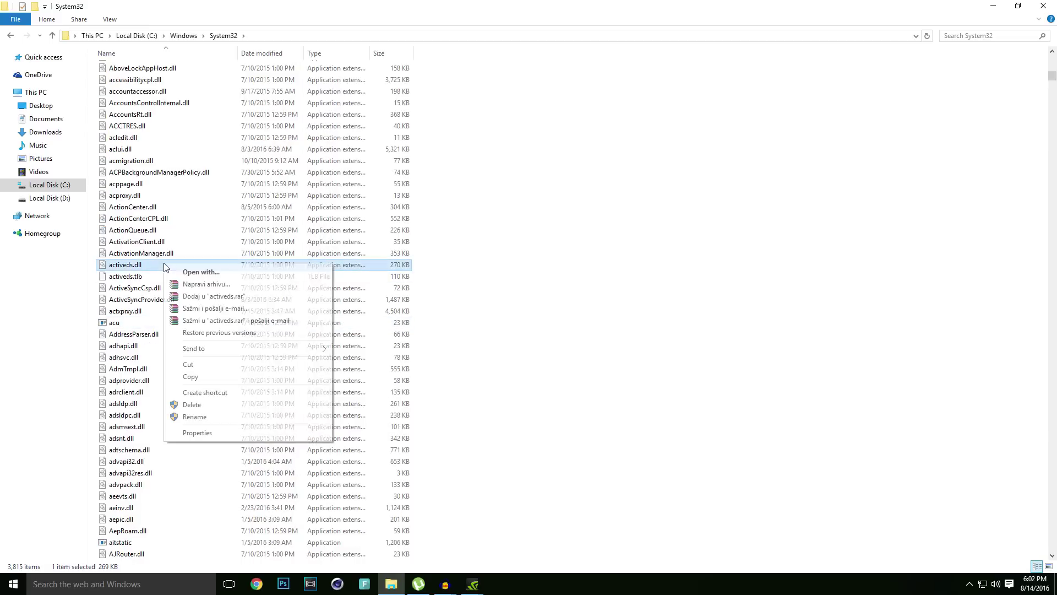
click(230, 379)
double_click(389, 5)
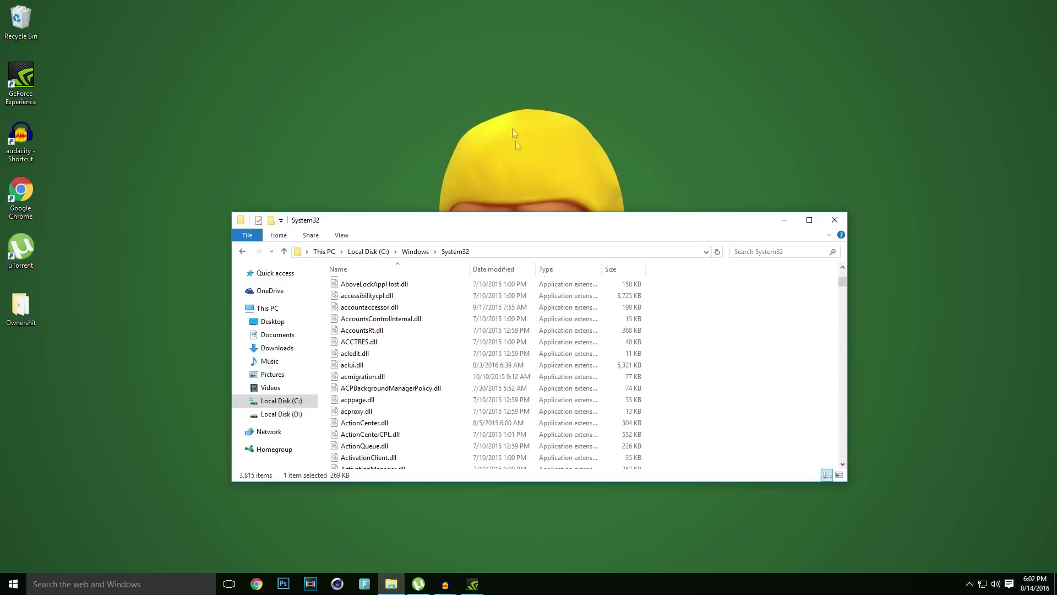
right_click(511, 123)
click(534, 171)
drag(525, 77, 770, 407)
key(Escape)
click(524, 204)
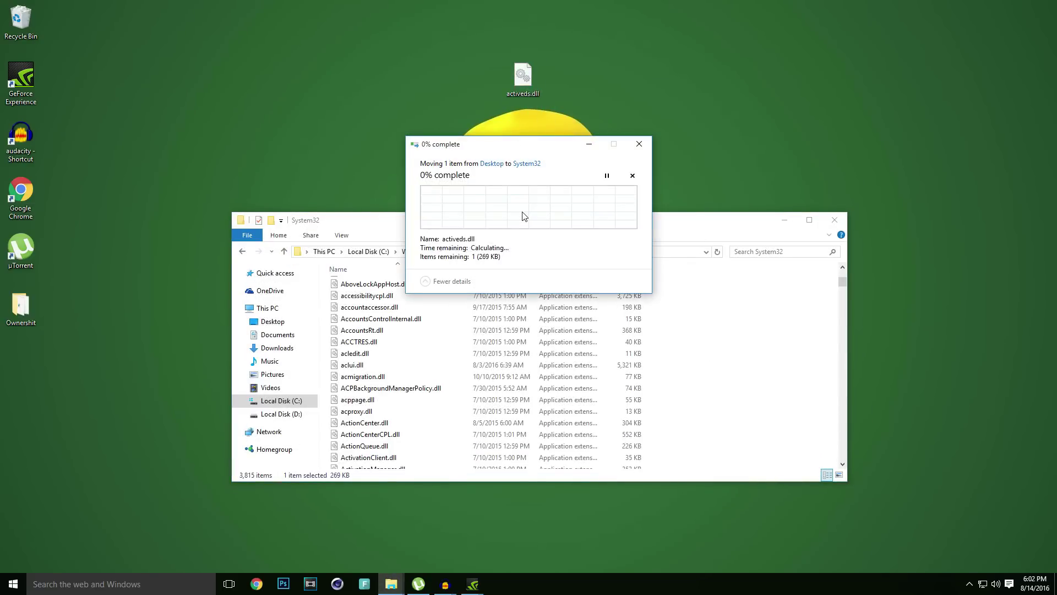
click(501, 218)
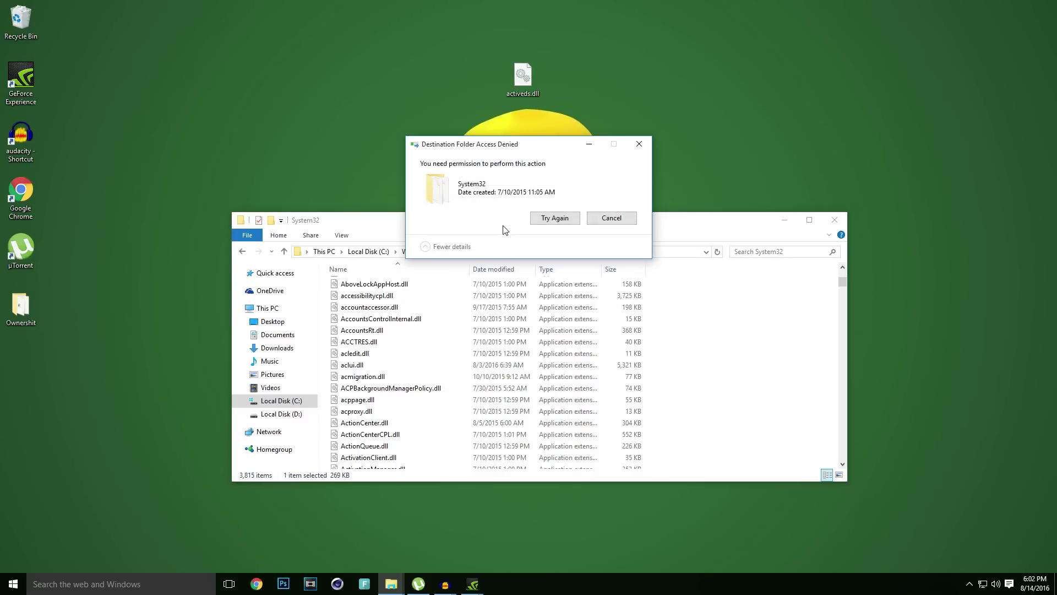
click(564, 218)
click(555, 218)
click(712, 217)
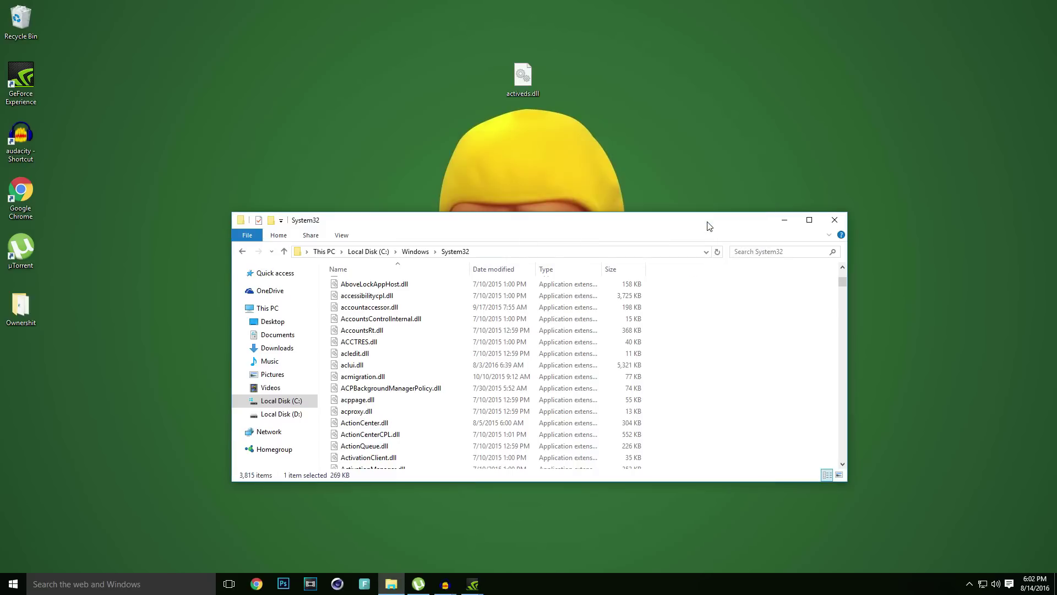
double_click(710, 219)
drag(601, 7, 580, 136)
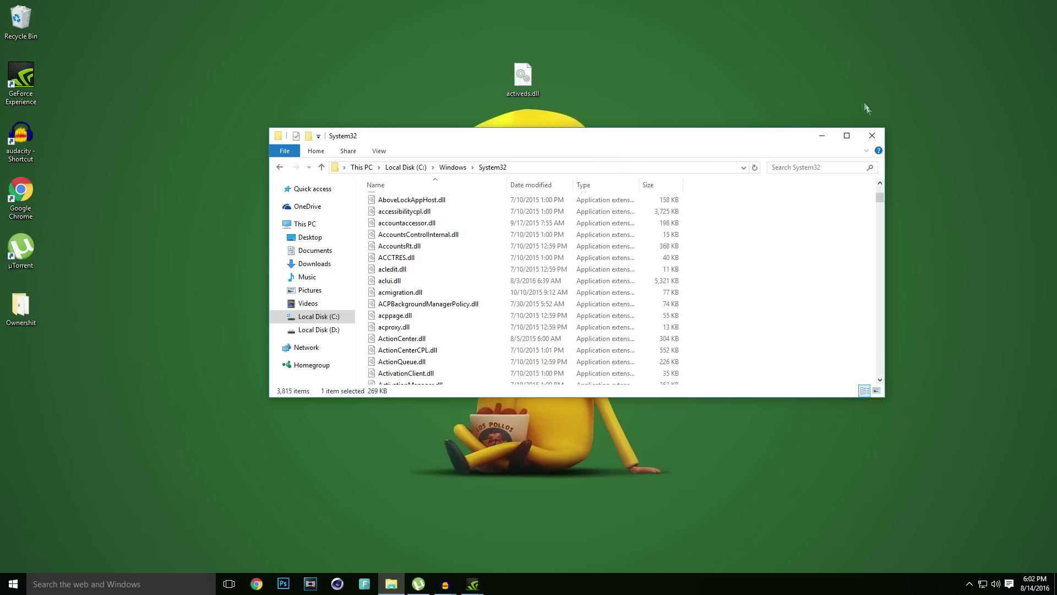
Step: Close the System32 window and open Local Disk (C:) in a new Explorer window
click(870, 135)
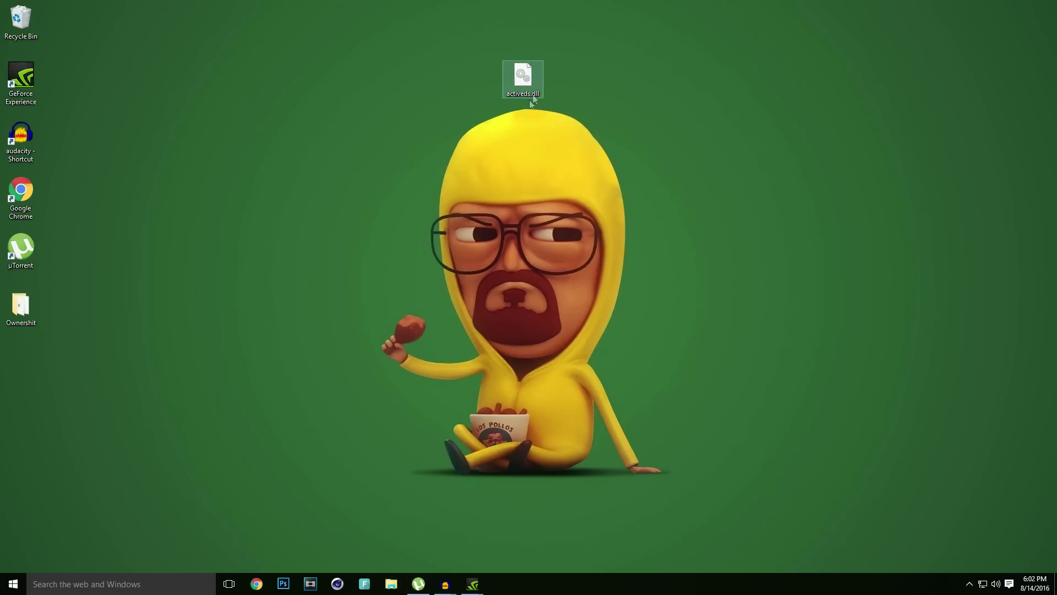
click(391, 584)
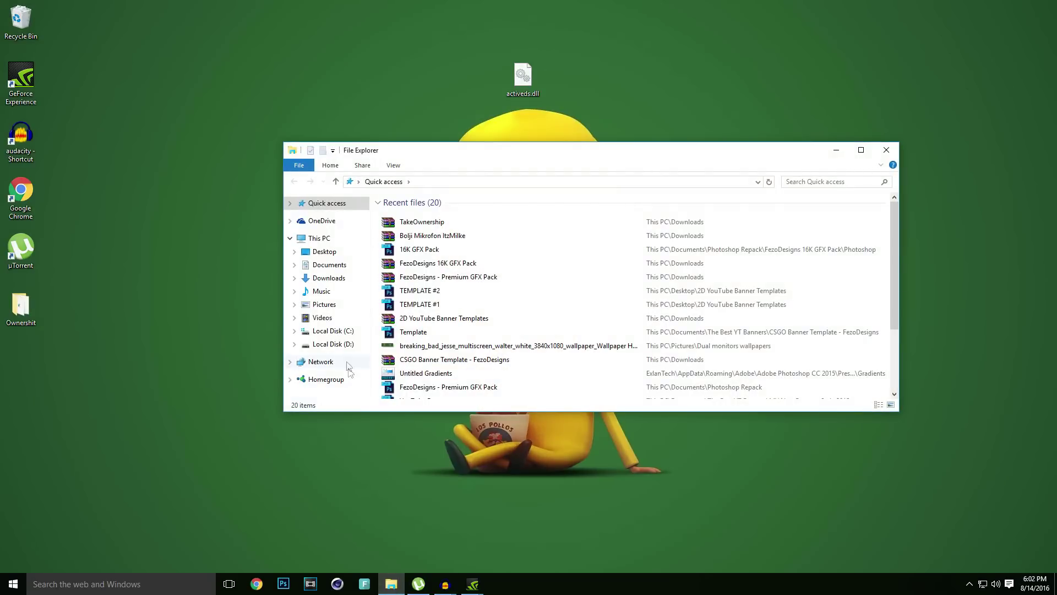
click(323, 318)
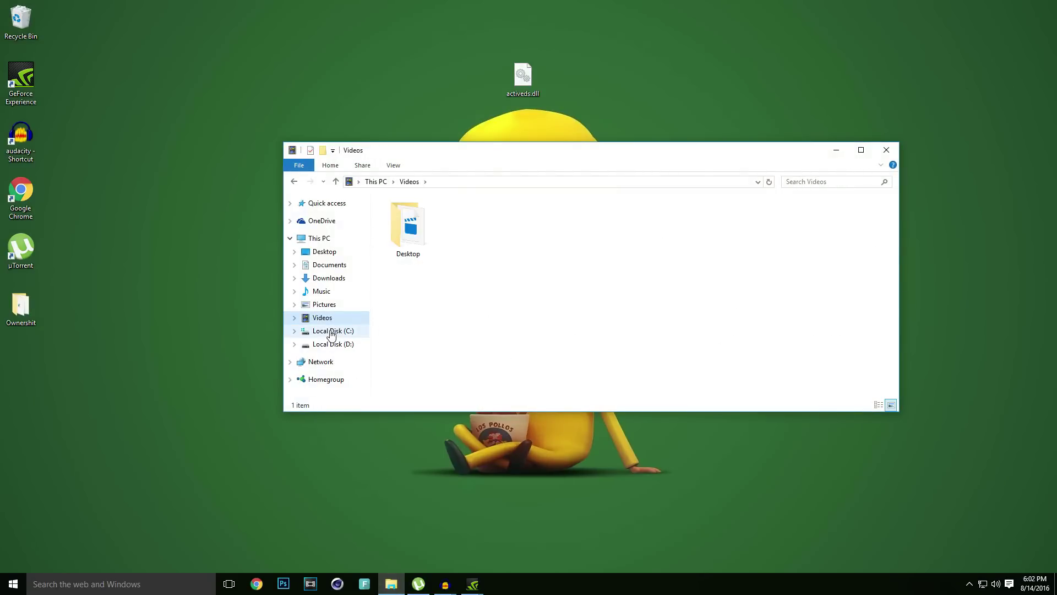
click(331, 331)
Step: Open the Windows folder maximized, briefly enter System32, then return to the Windows listing
double_click(403, 274)
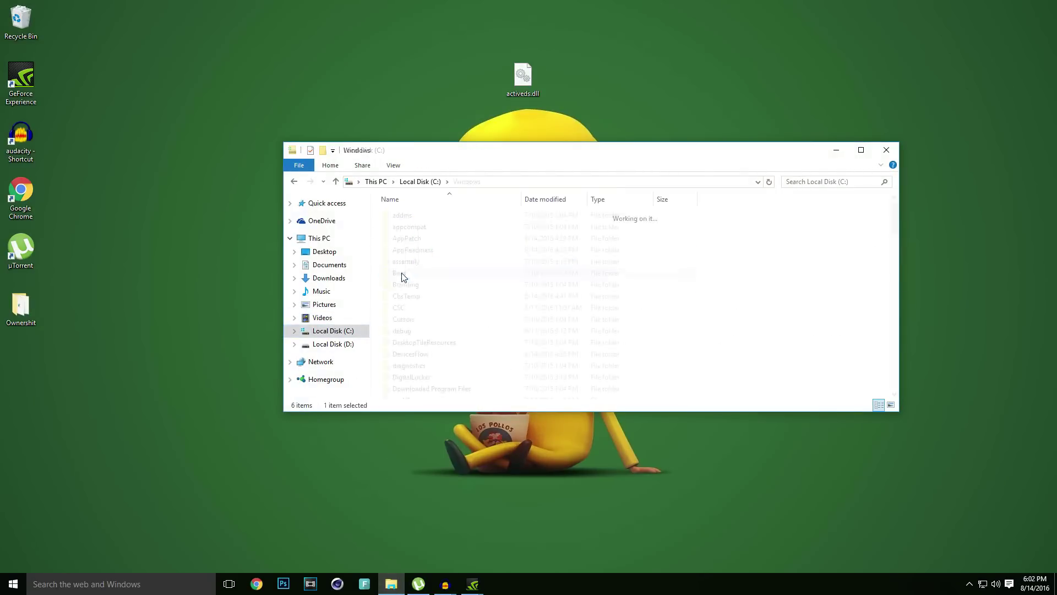
double_click(477, 156)
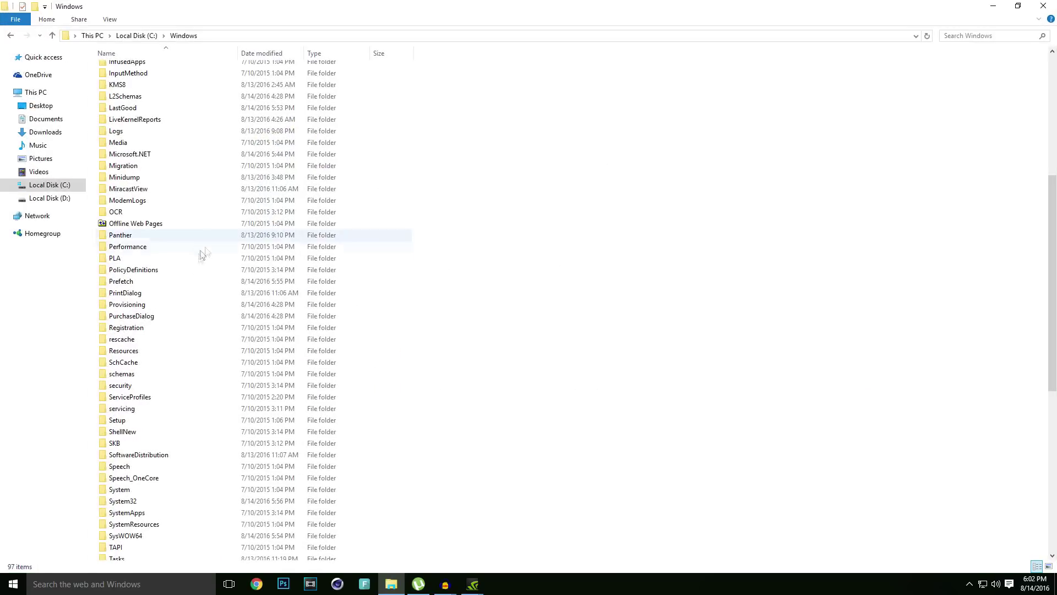
scroll(192, 330, down, 7)
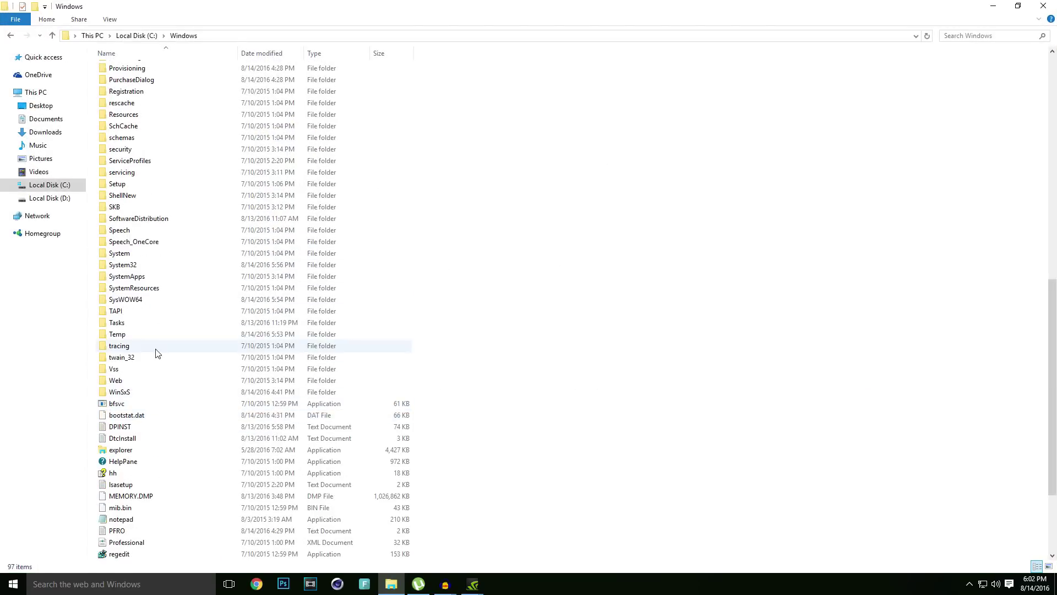
double_click(146, 269)
click(10, 36)
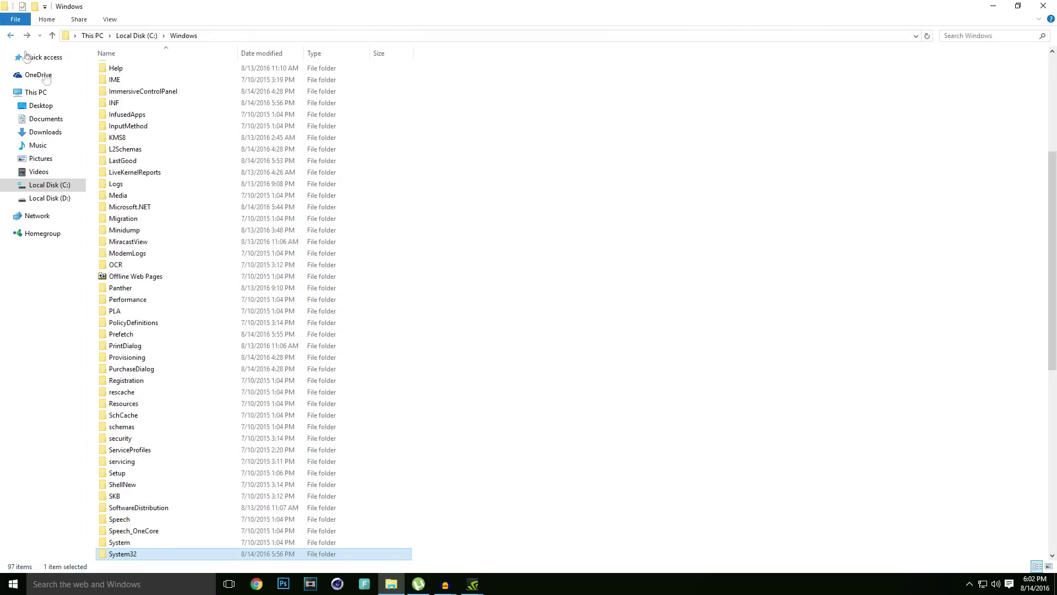
scroll(209, 391, down, 3)
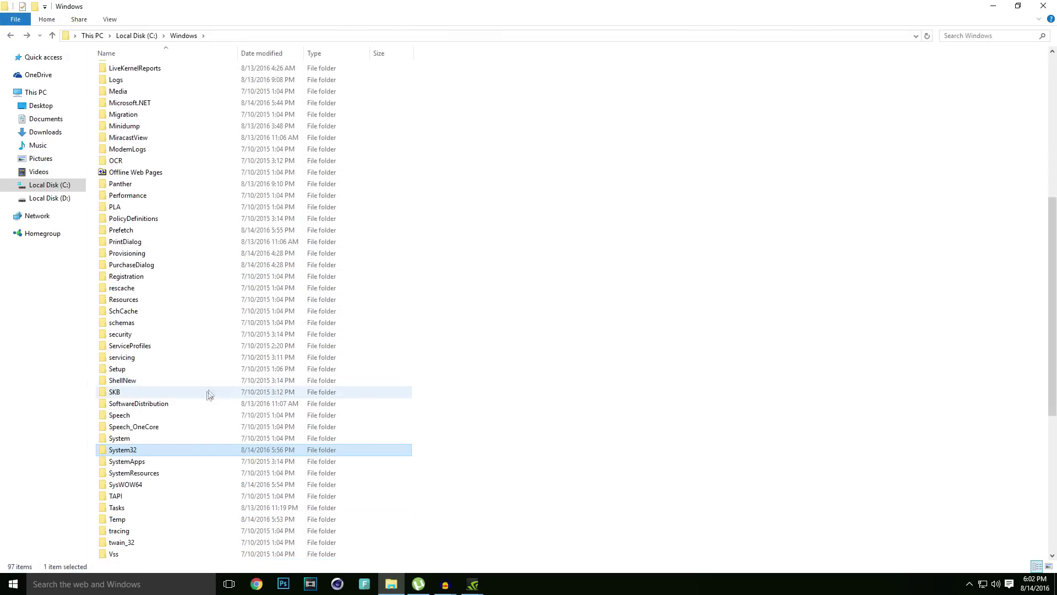
Step: In System32's Advanced Security Settings, choose Change beside owner TrustedInstaller
right_click(185, 451)
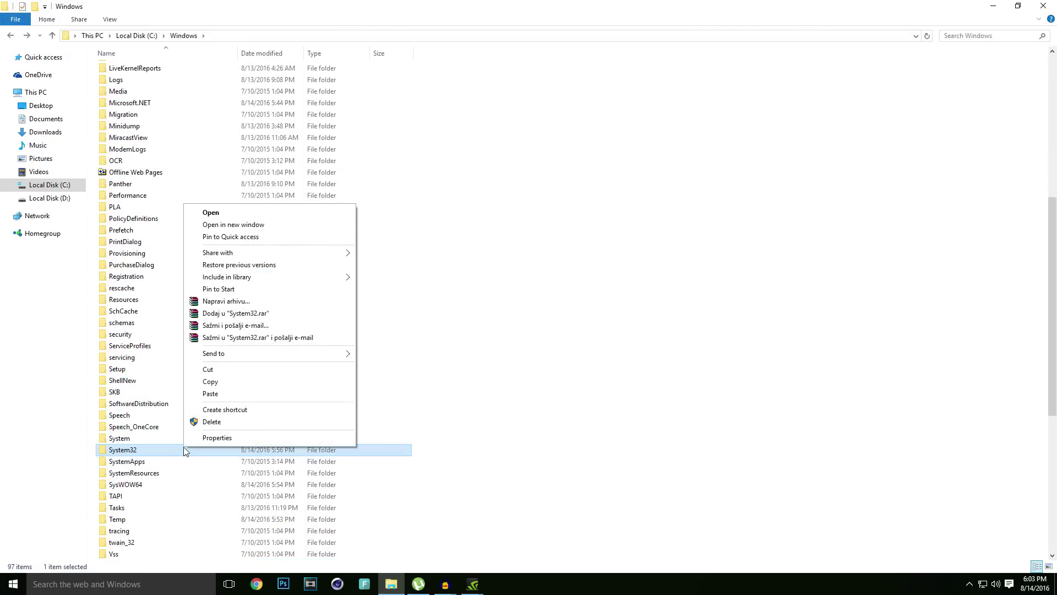
click(216, 437)
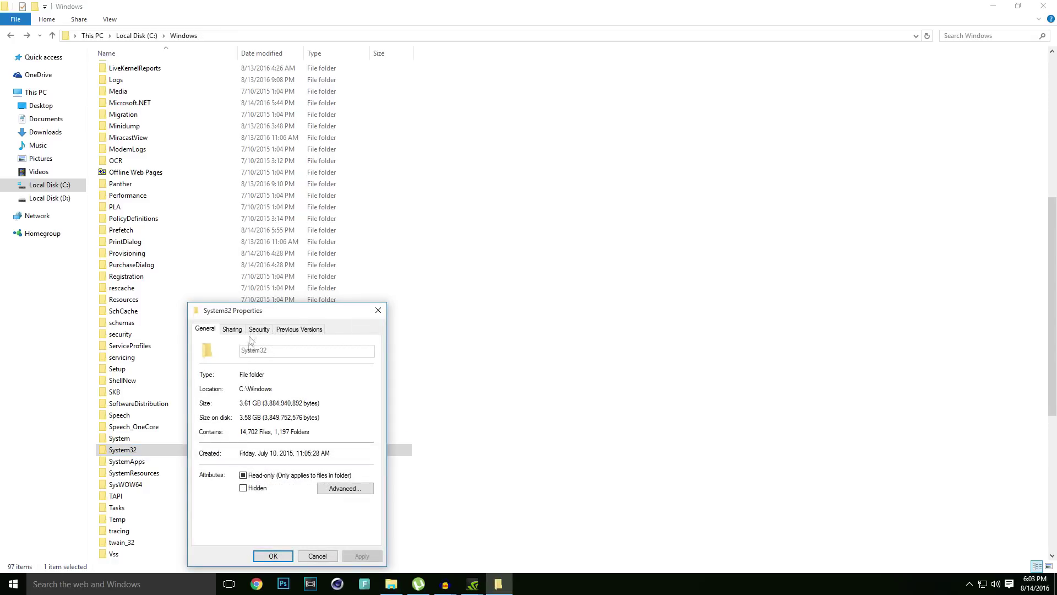
click(252, 332)
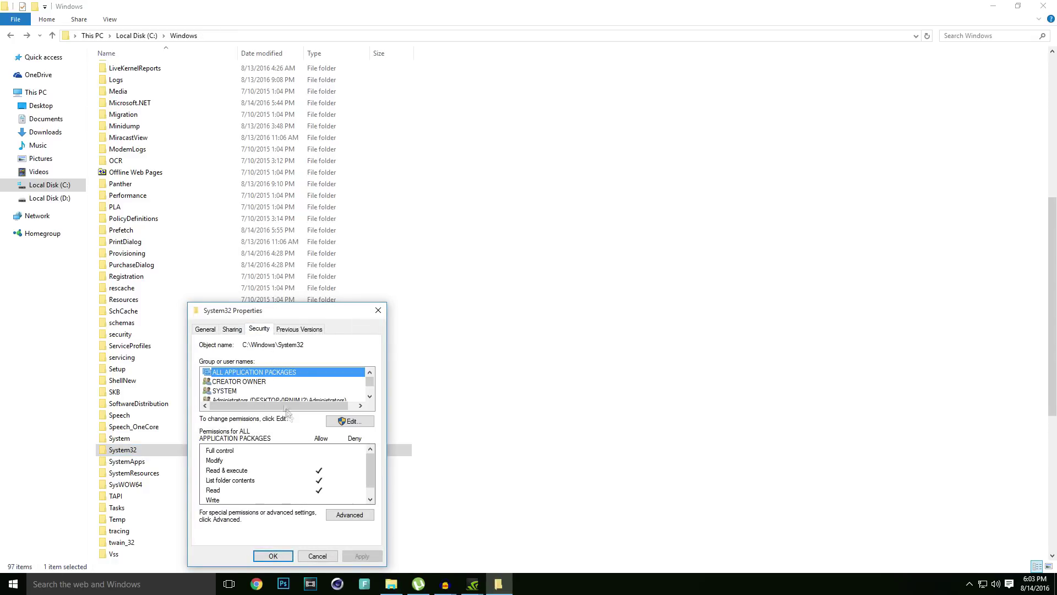
click(342, 516)
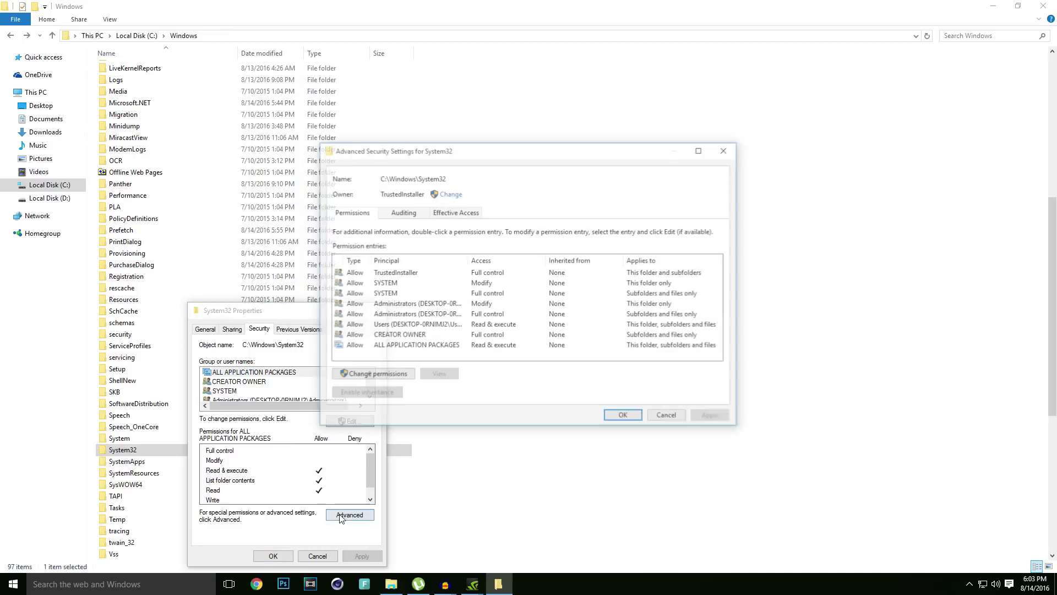
click(453, 194)
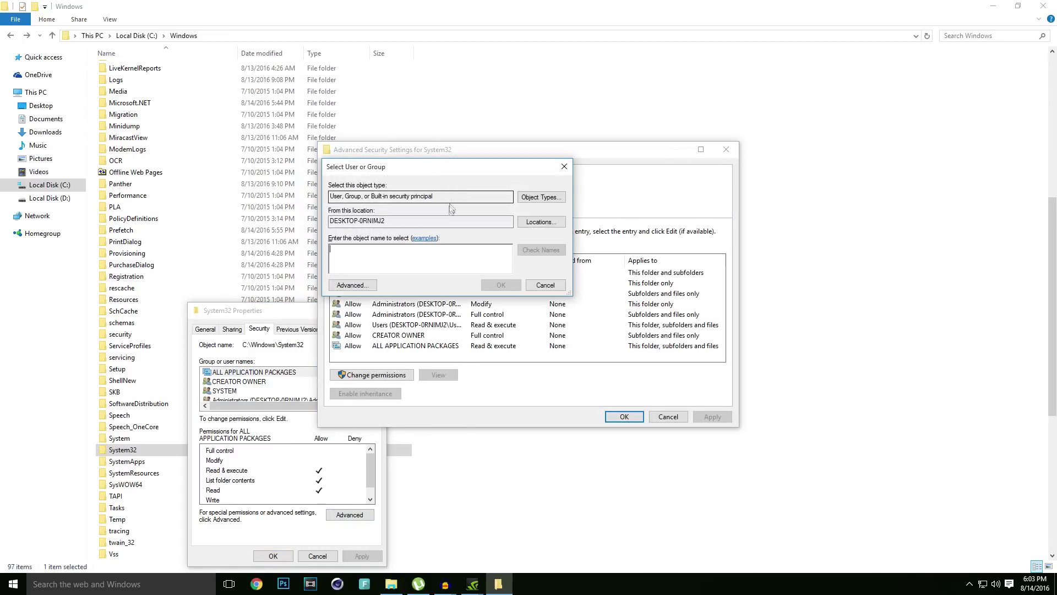
Step: Enter your own account name as the new owner, checking it via Start, and confirm
text(ExlanTech)
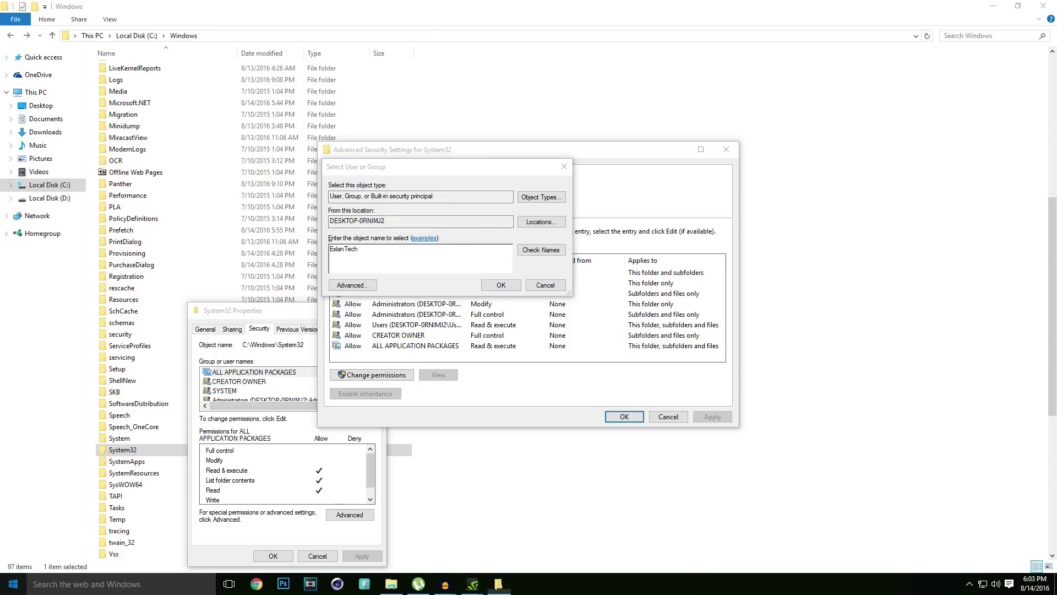
key(super)
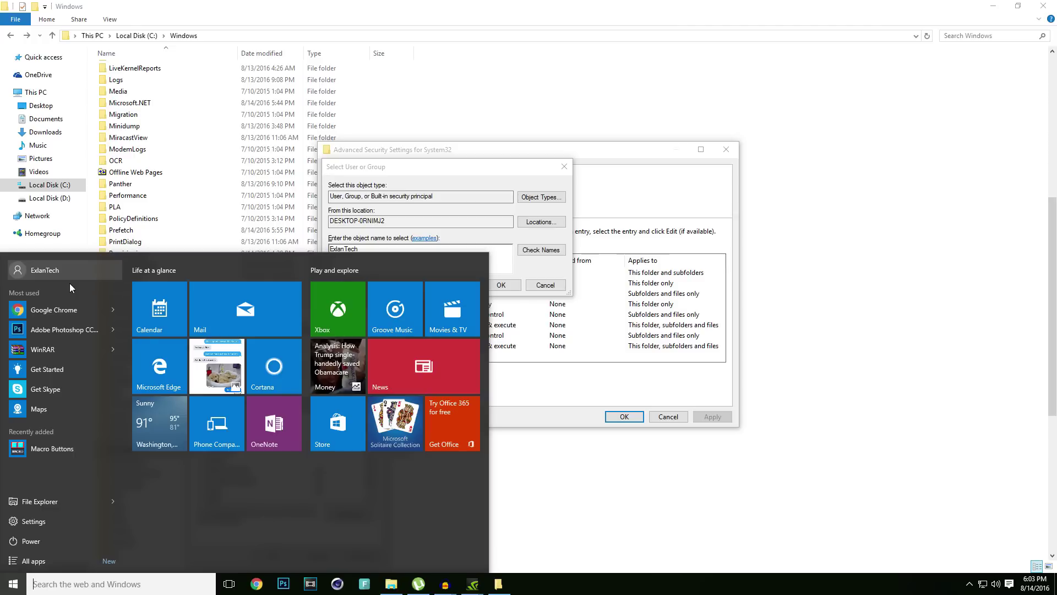
key(Escape)
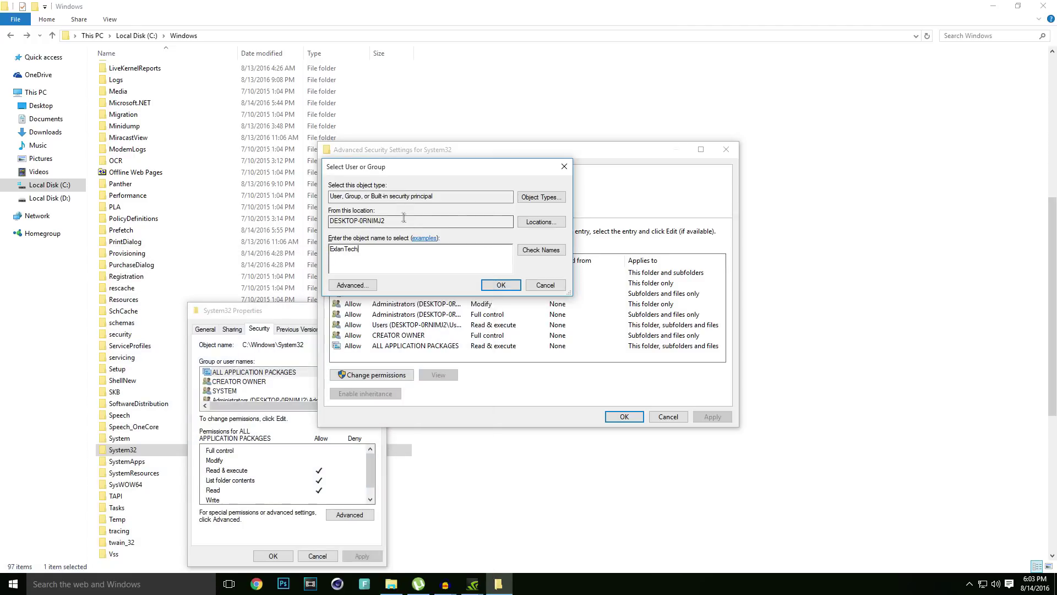
click(492, 288)
Step: Accept and apply the new System32 owner, acknowledge the notice, and close the security windows
click(491, 287)
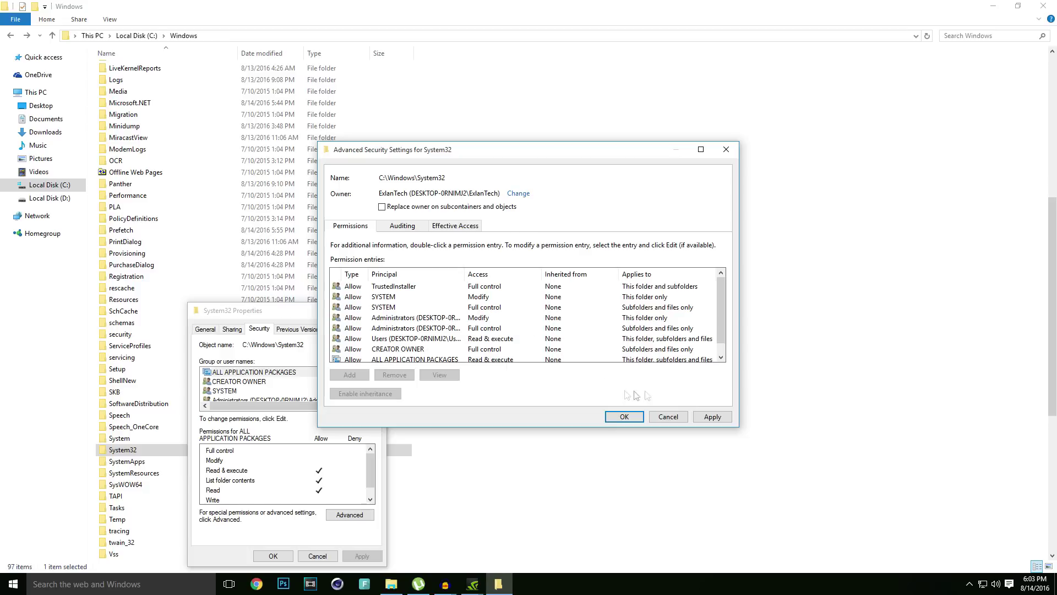
click(705, 418)
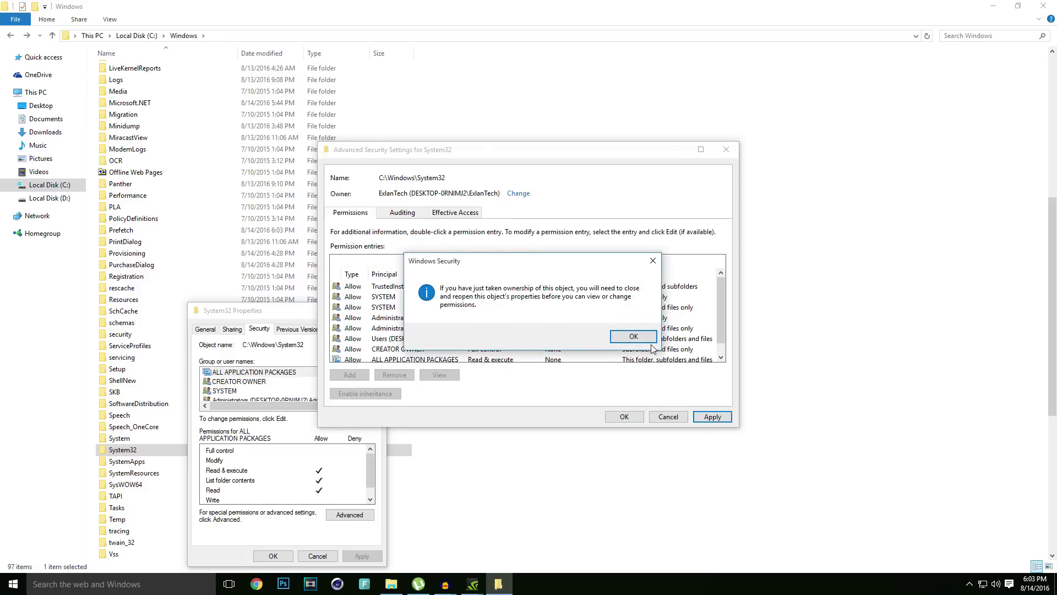
click(648, 338)
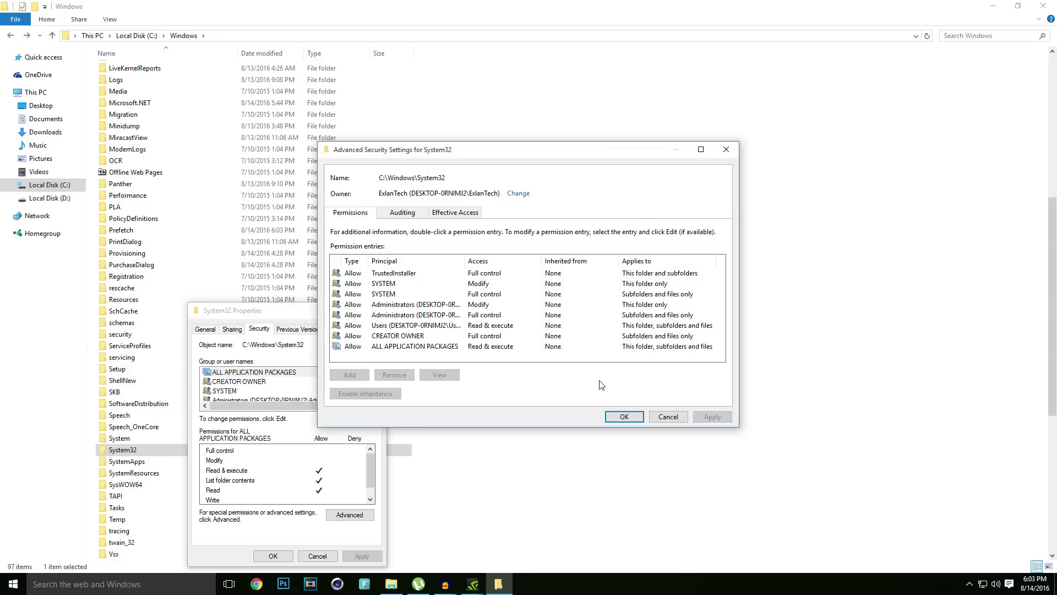
click(442, 281)
click(623, 417)
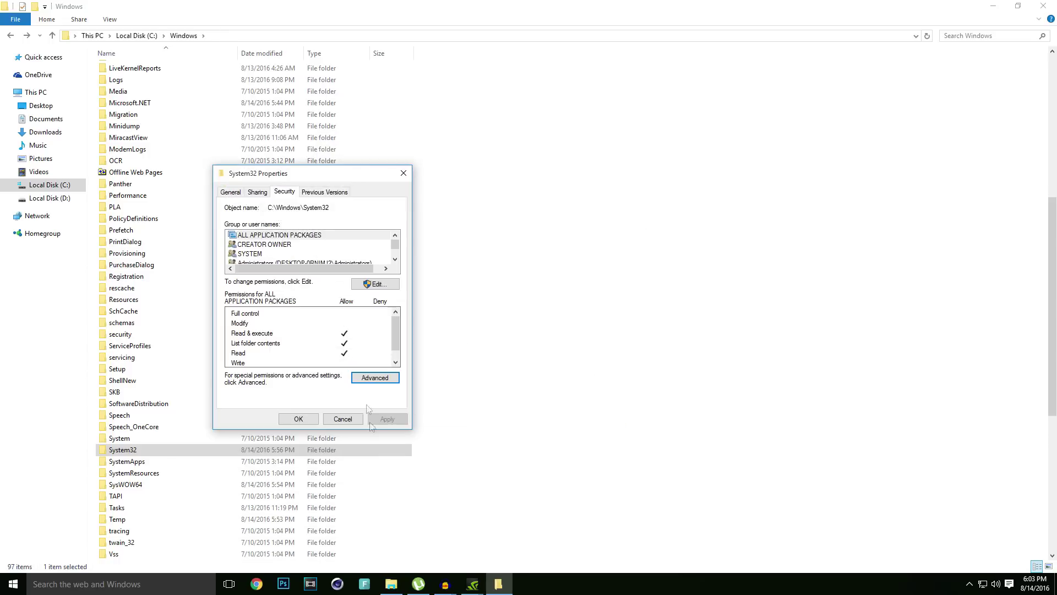
click(296, 417)
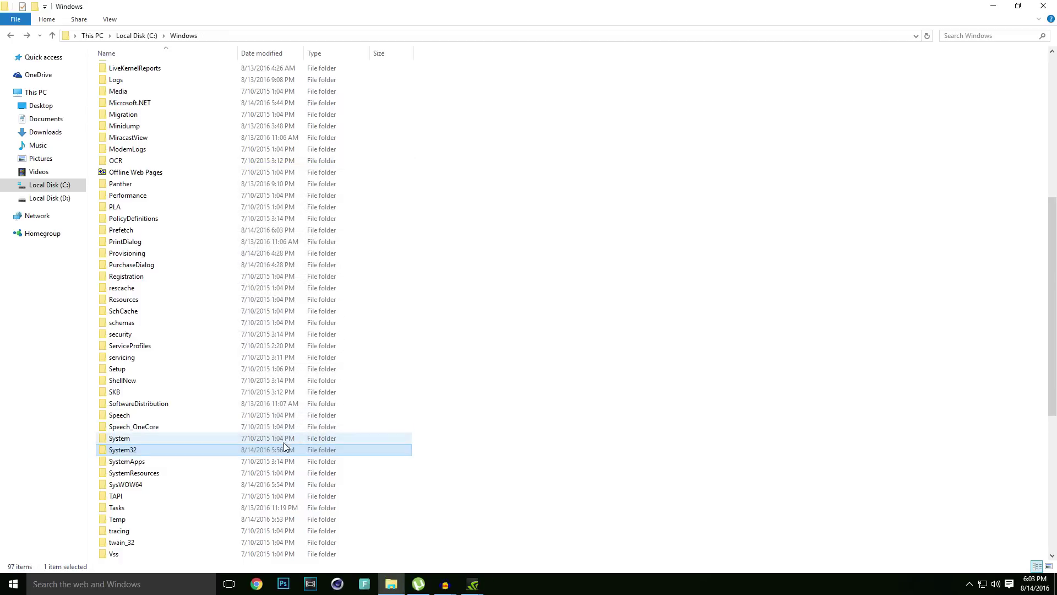
Step: Open System32's Properties, check its advanced attributes, then open its Advanced Security Settings
right_click(250, 455)
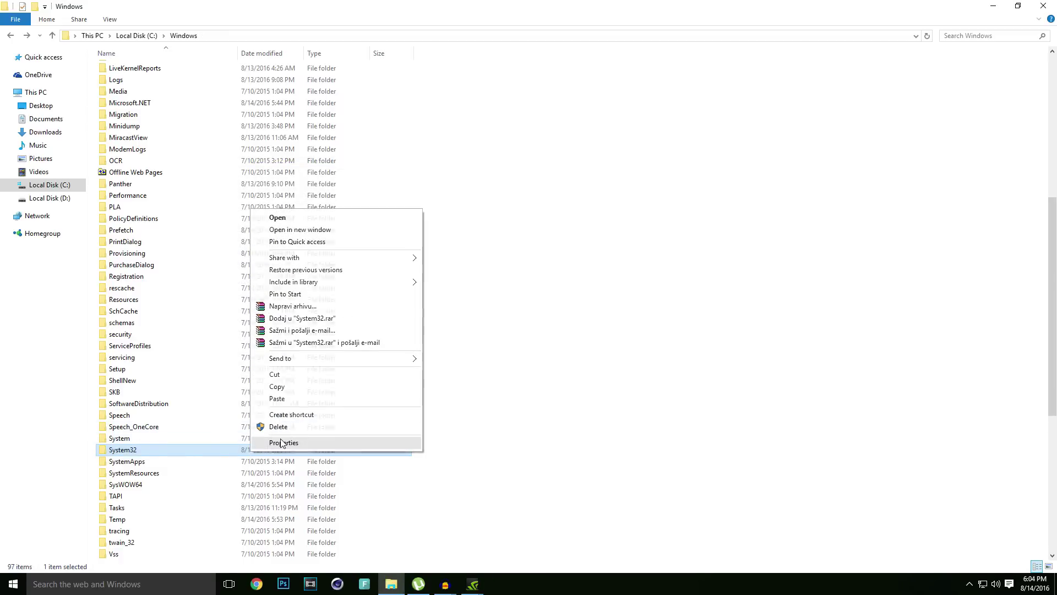
click(278, 440)
click(385, 488)
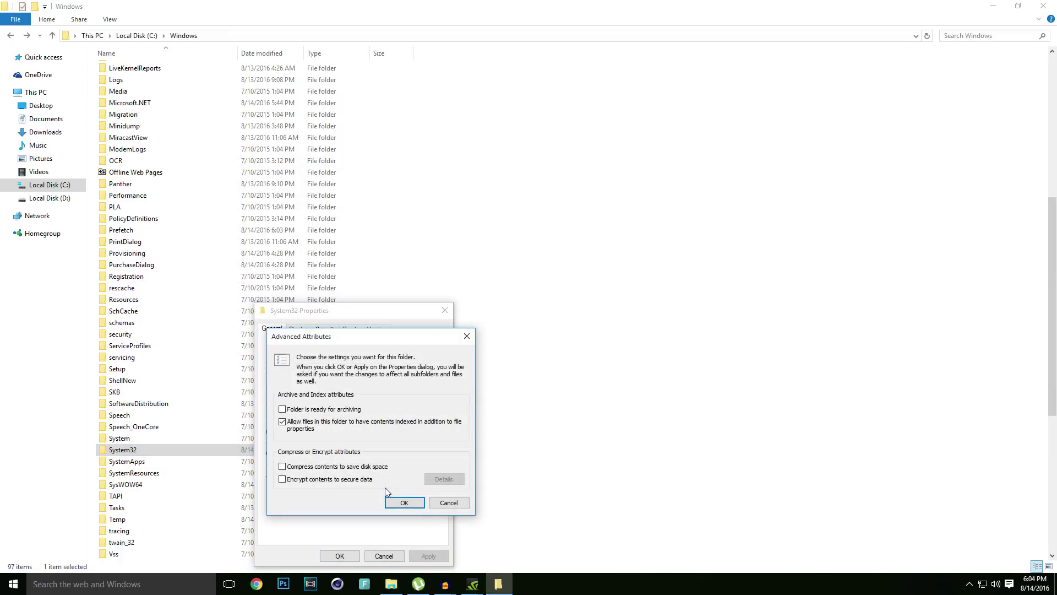
click(449, 506)
click(415, 489)
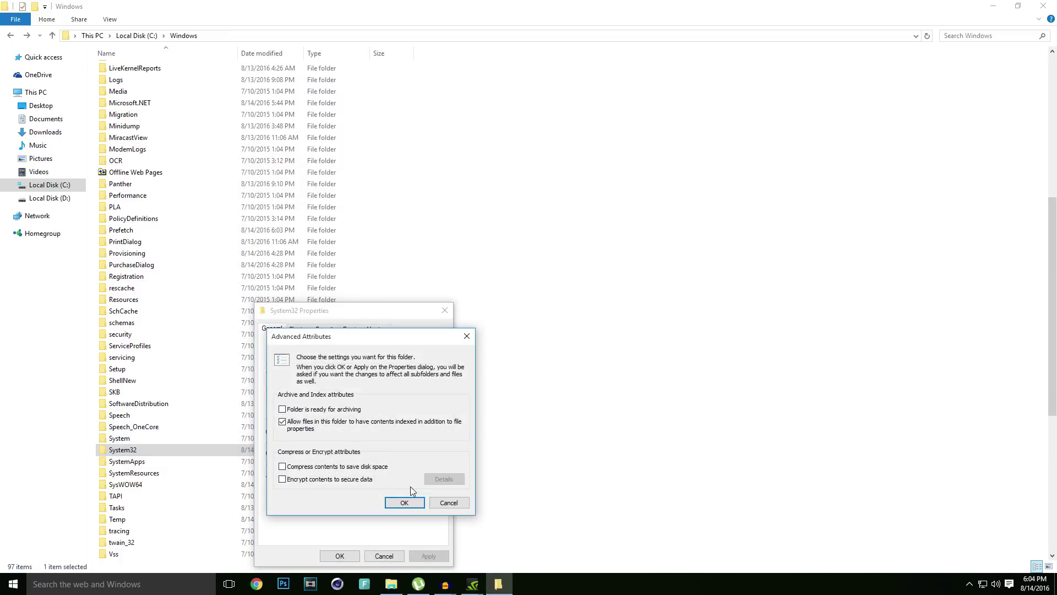
click(447, 502)
click(325, 329)
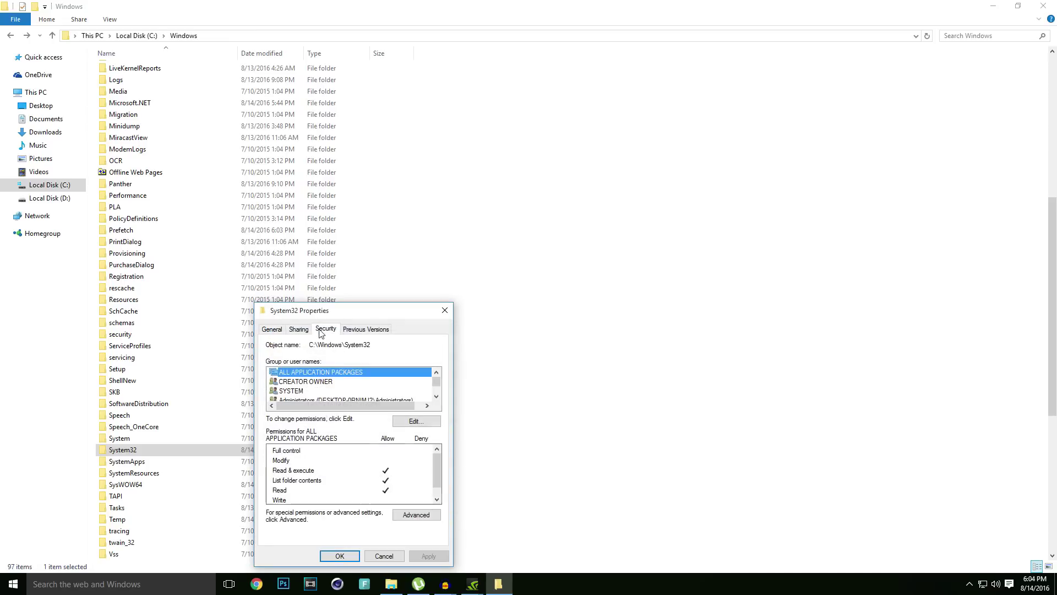
click(416, 515)
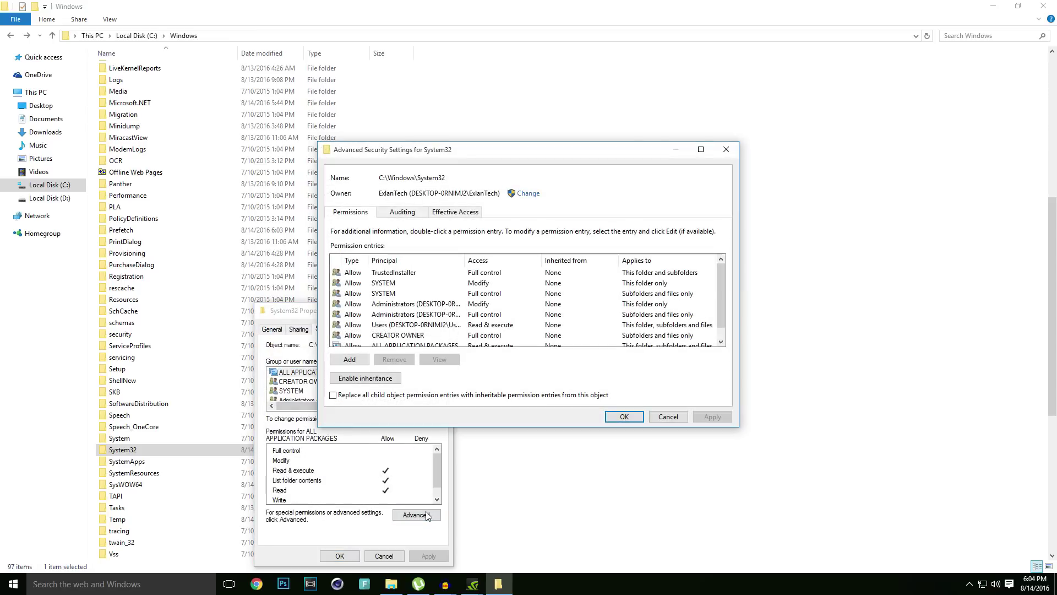
Step: Enable inheritance and apply it, skipping access-denied files, then stop propagation partway
click(361, 380)
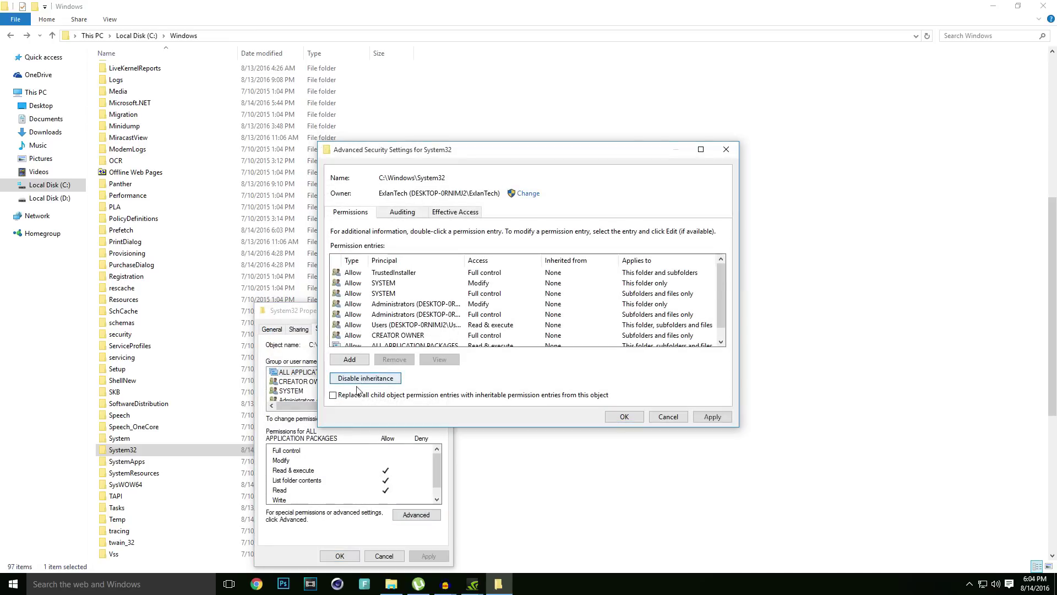
click(711, 417)
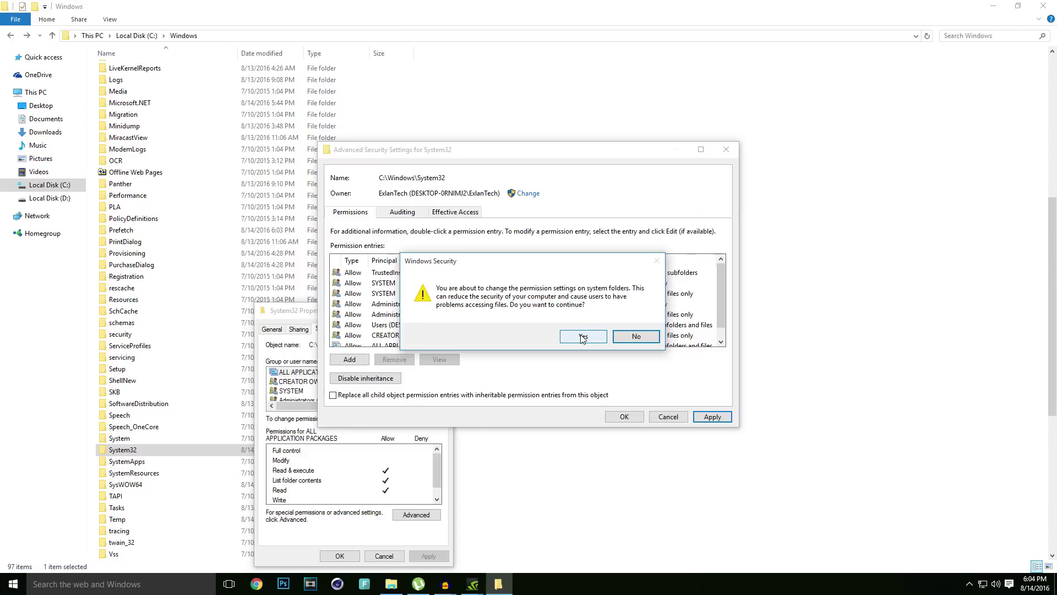
click(583, 336)
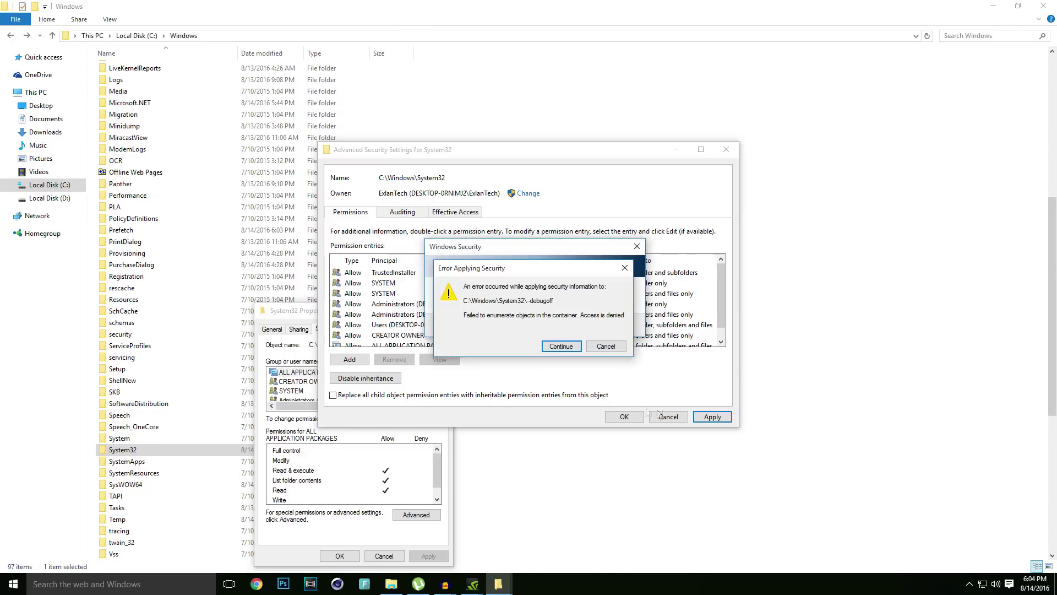
click(561, 346)
click(561, 346)
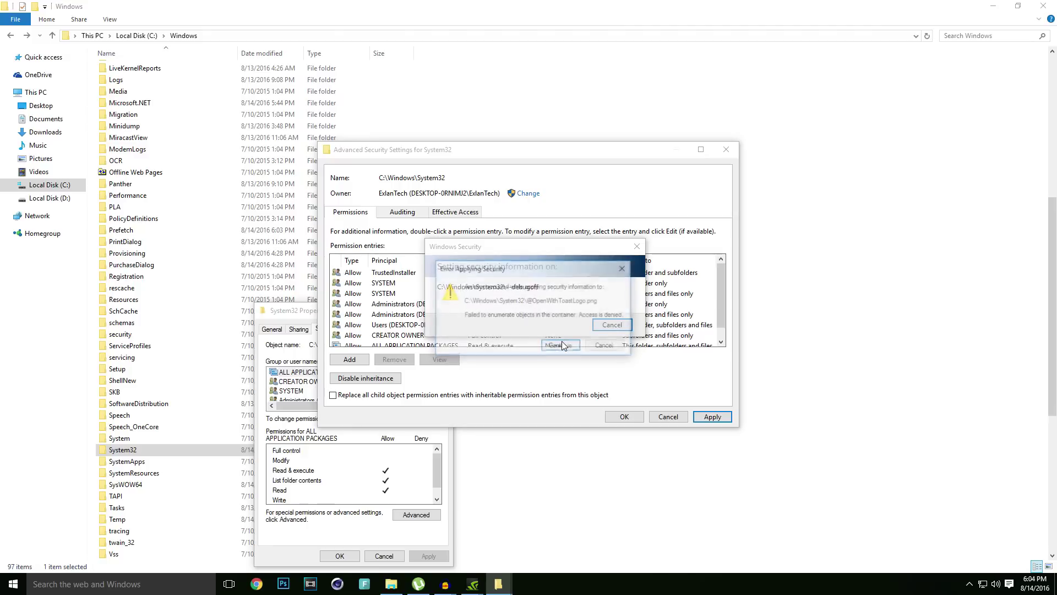
click(625, 267)
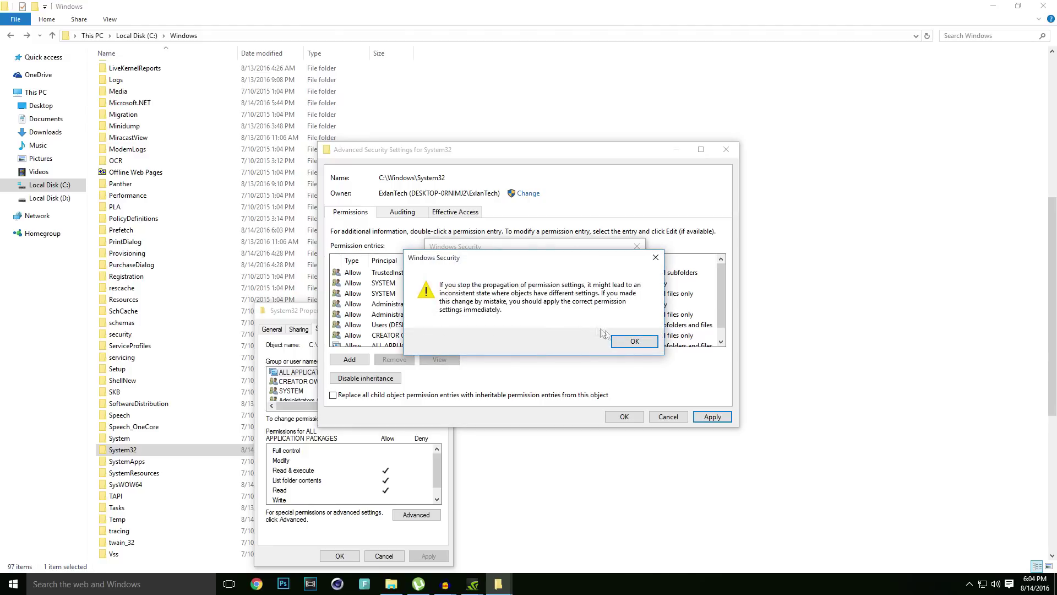
click(633, 342)
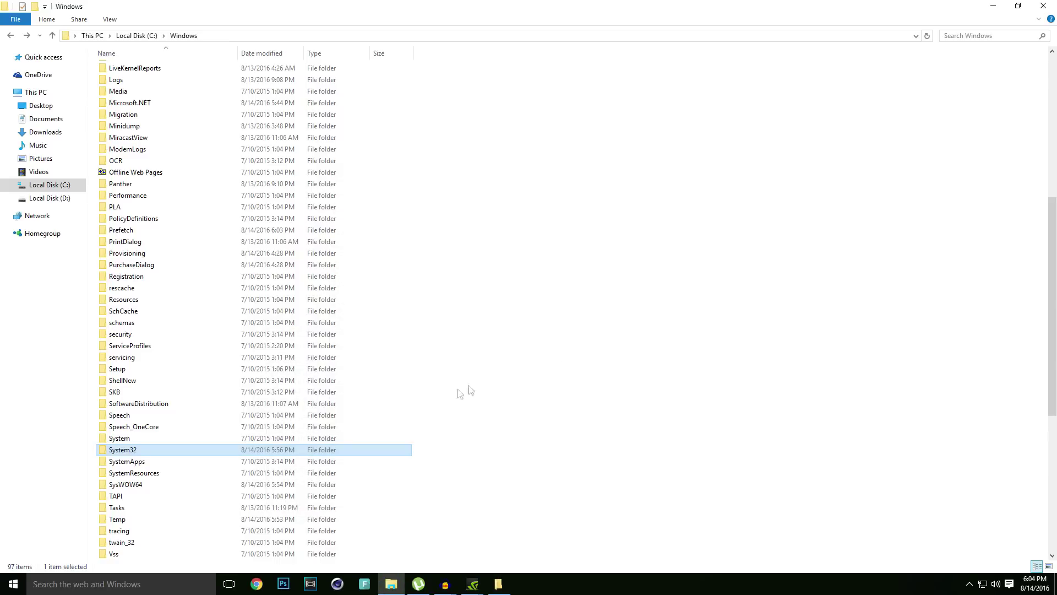
Step: Open System32 in a restored window and close the Advanced Security Settings
double_click(379, 450)
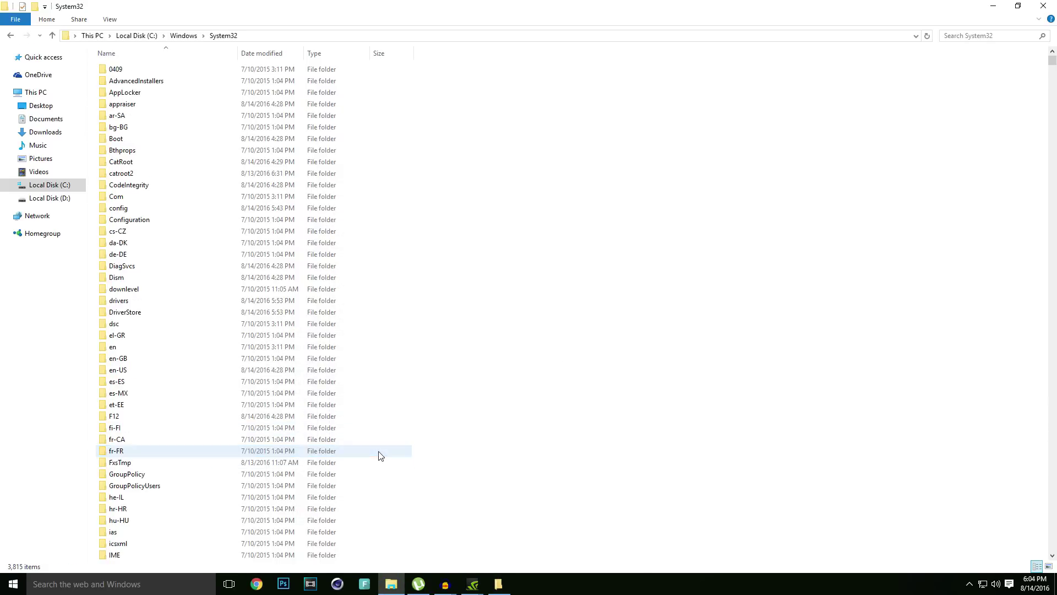
double_click(493, 6)
click(631, 155)
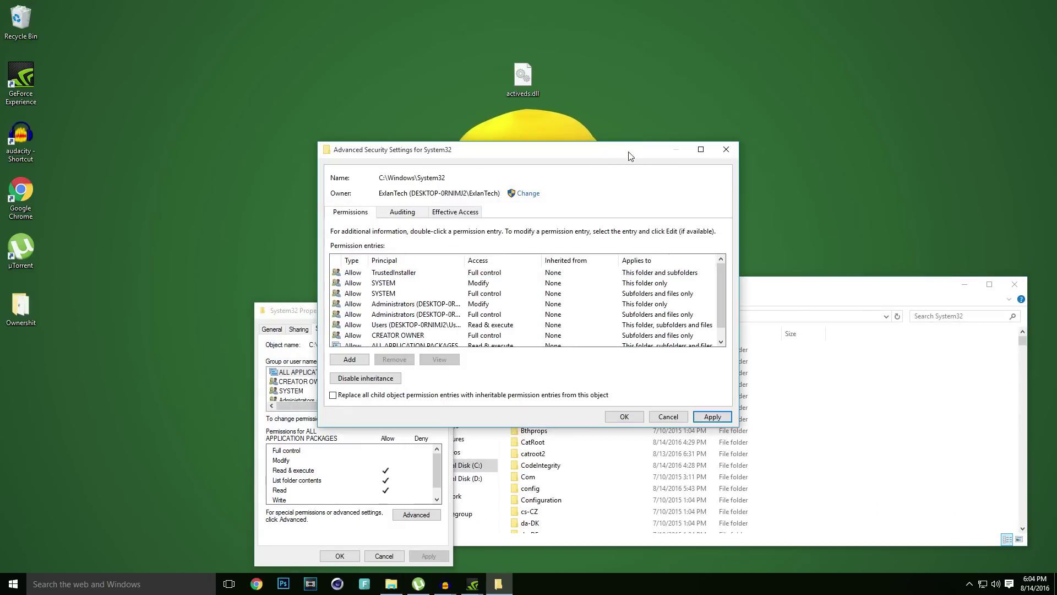
drag(630, 156, 466, 178)
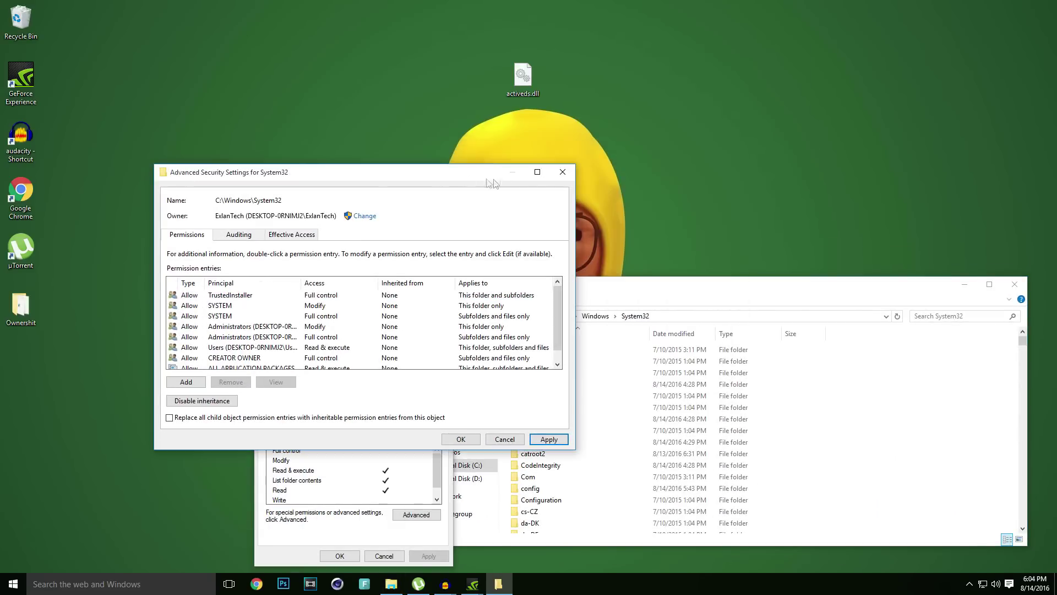
click(563, 171)
Step: Drag the desktop's activeds.dll into System32, replacing the existing file, then close Properties
drag(522, 77, 878, 447)
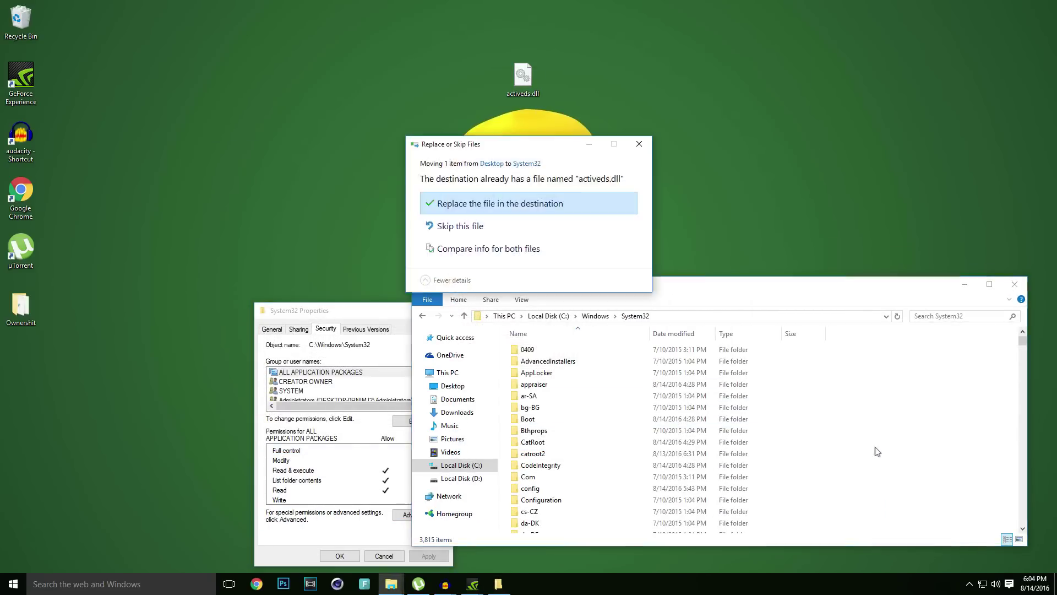
click(515, 203)
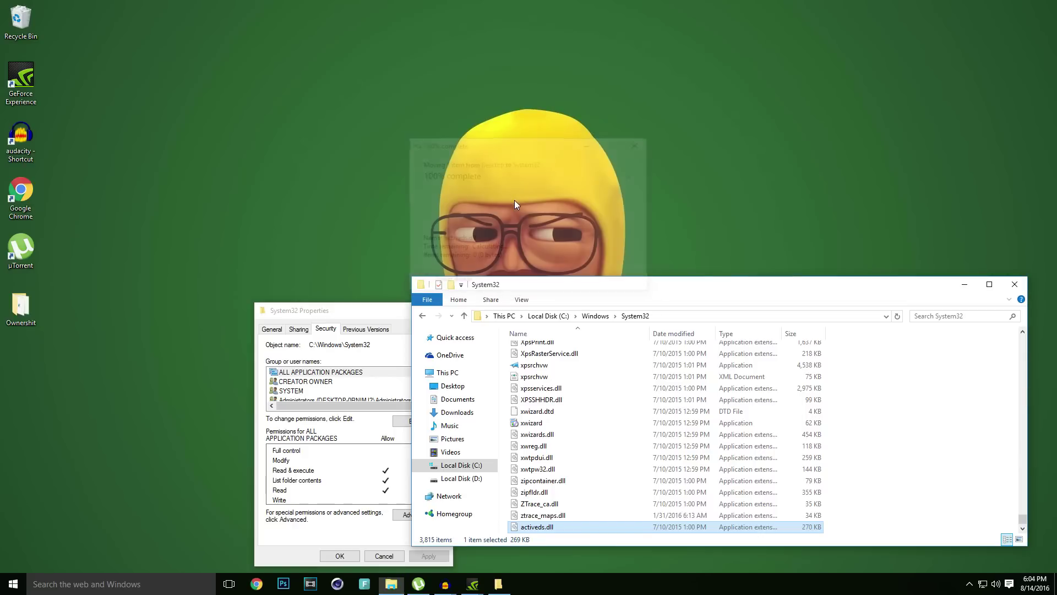
click(382, 312)
click(445, 310)
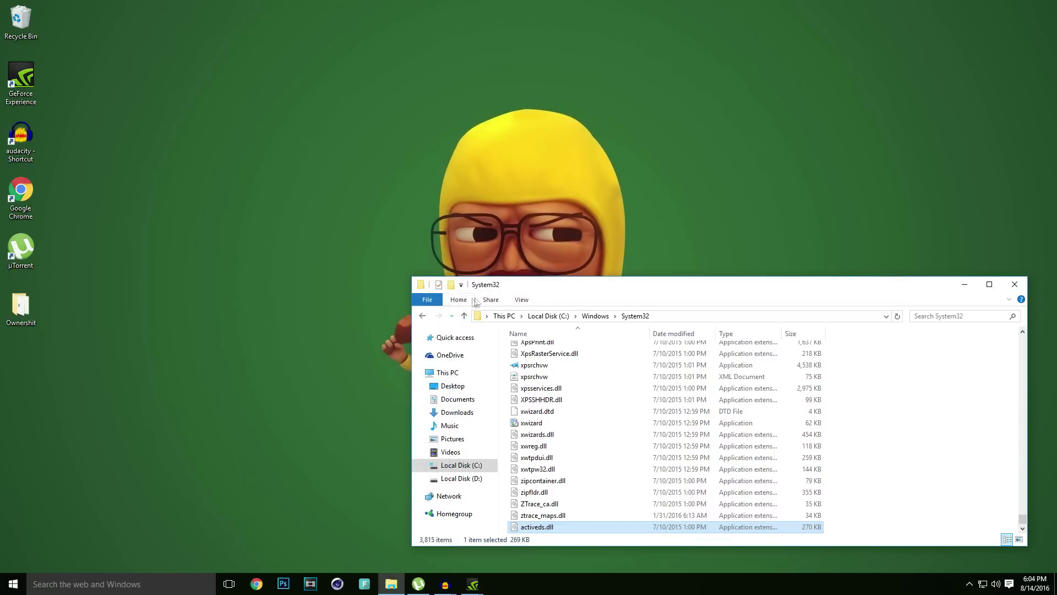
double_click(499, 284)
click(592, 299)
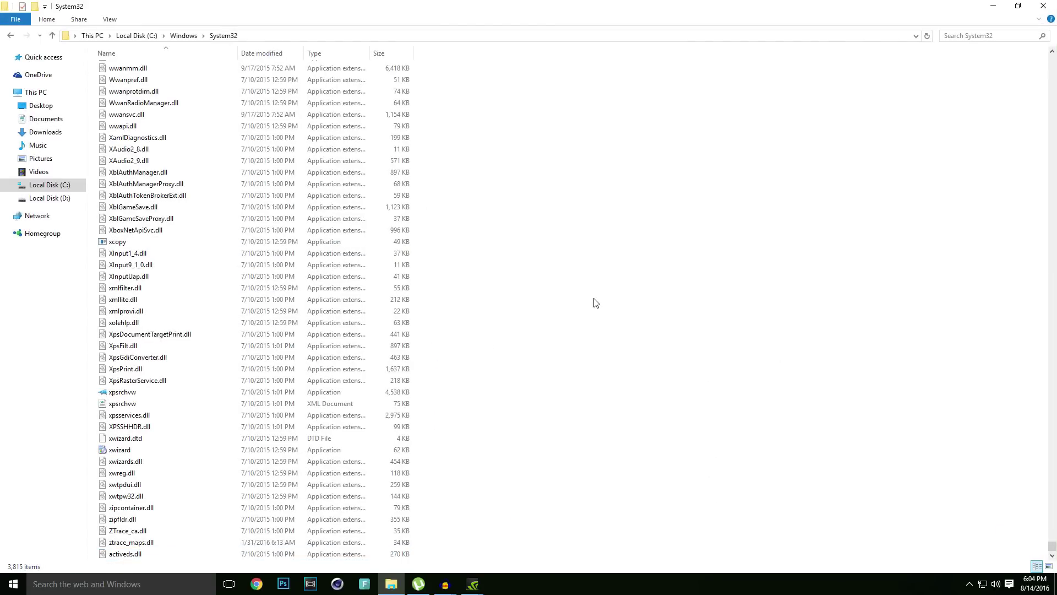
Step: Return to the Windows folder, minimize Explorer, and refresh the desktop
click(6, 38)
scroll(158, 276, down, 4)
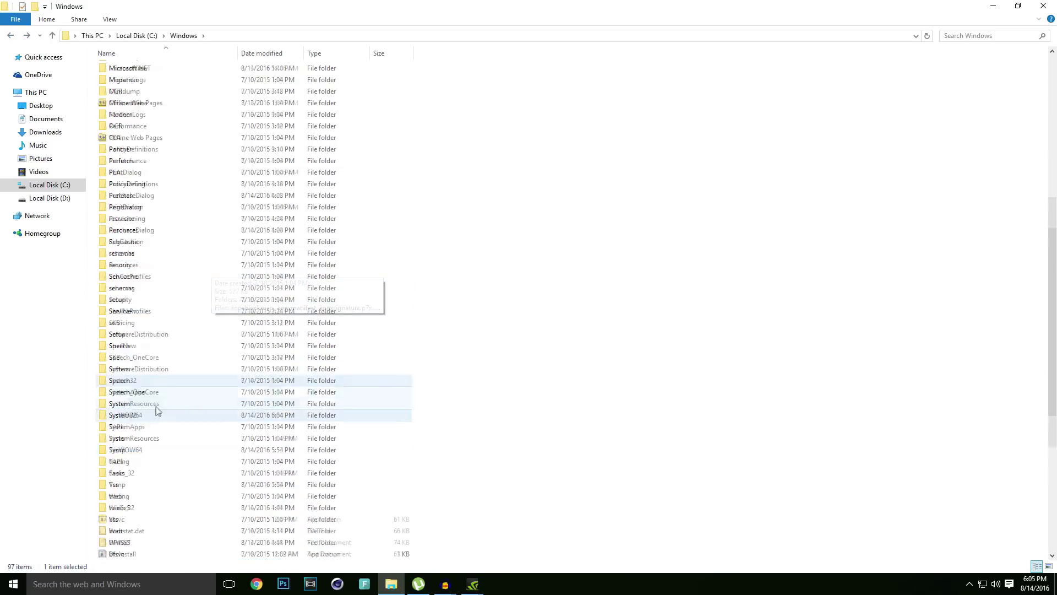
drag(253, 6, 344, 127)
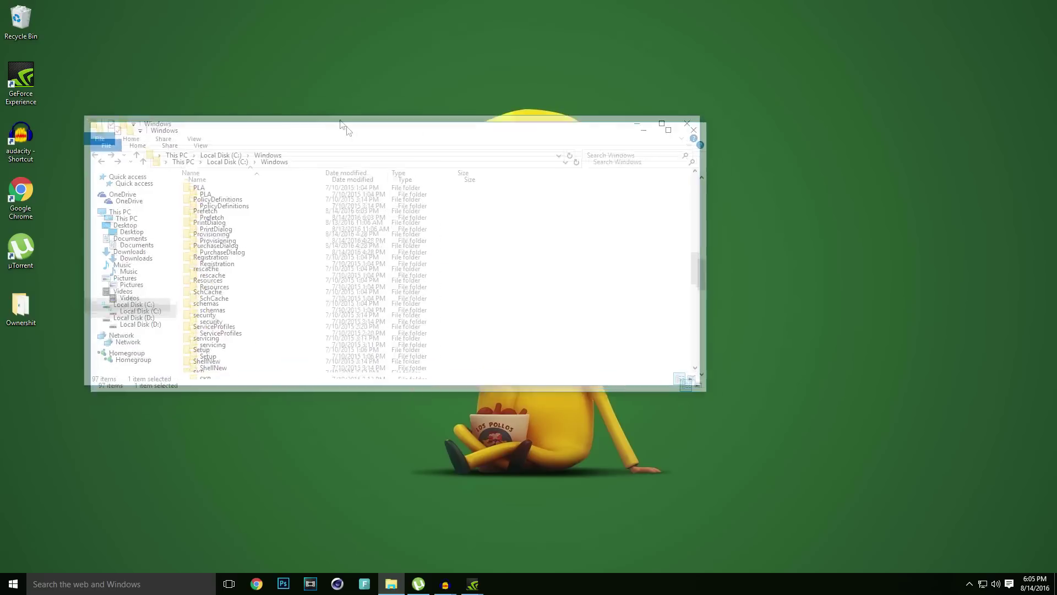
click(806, 160)
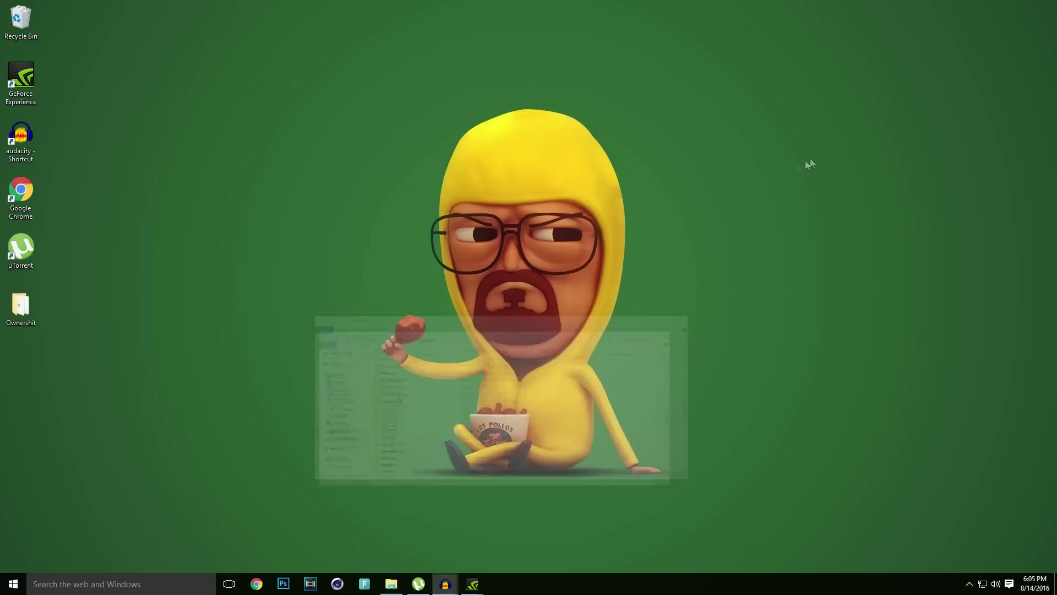
right_click(558, 193)
click(603, 229)
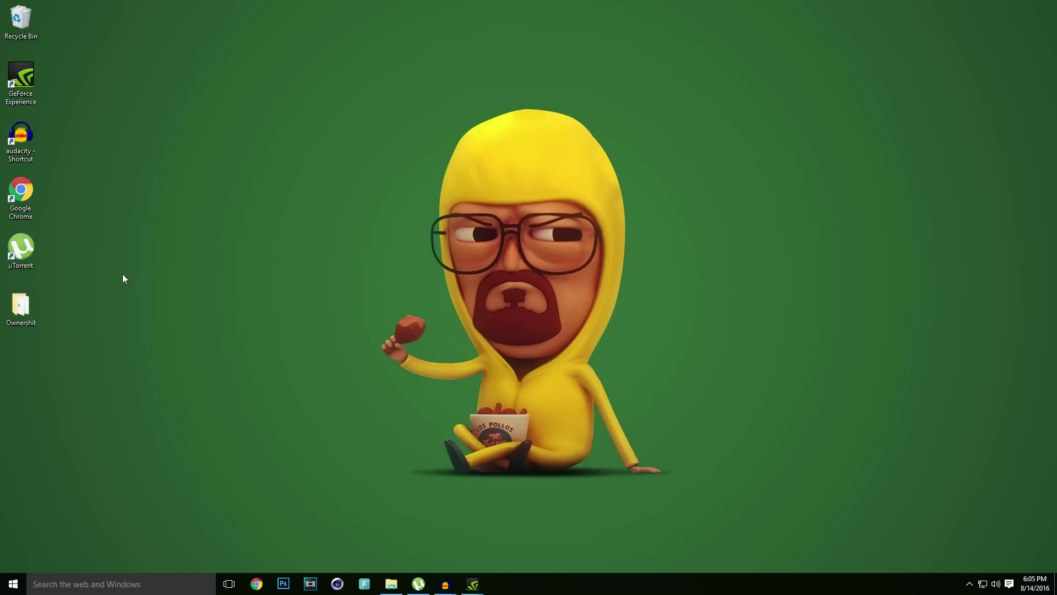
Step: Rearrange the Ownershit folder on the desktop and open it
drag(30, 314, 199, 256)
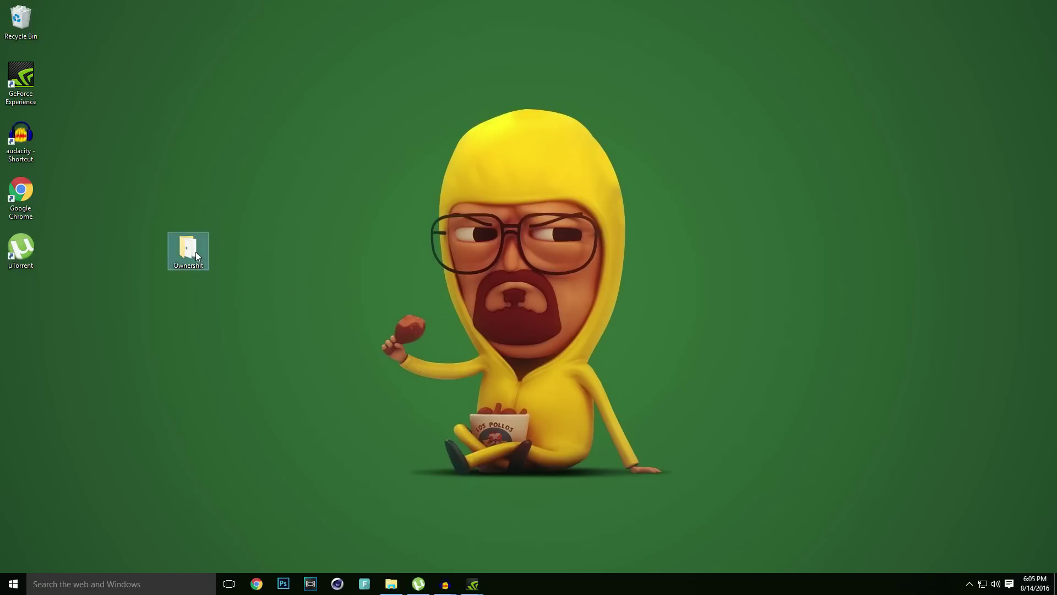
drag(197, 254, 26, 301)
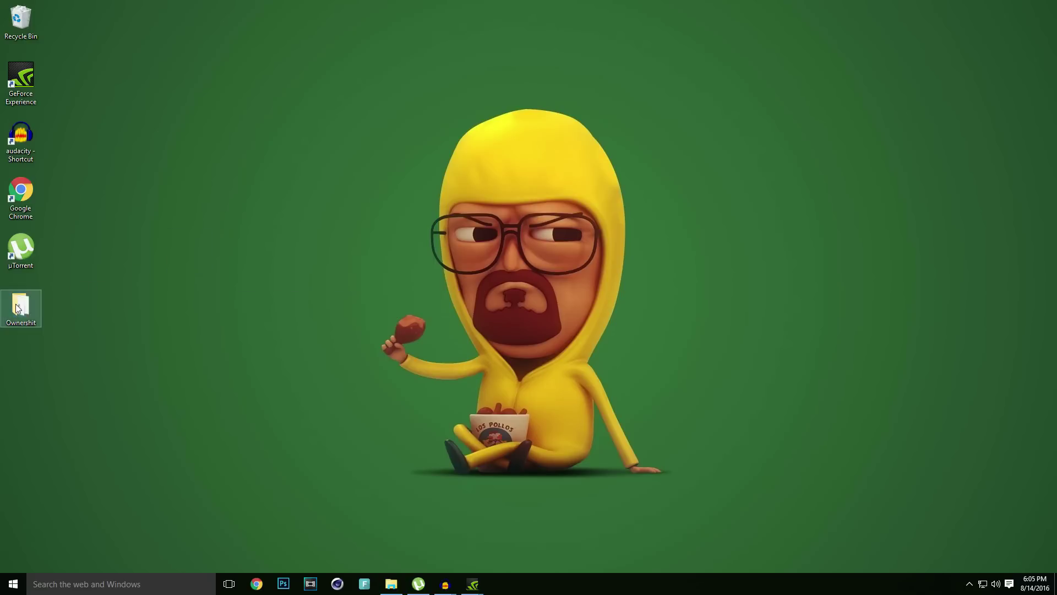
right_click(17, 303)
click(281, 261)
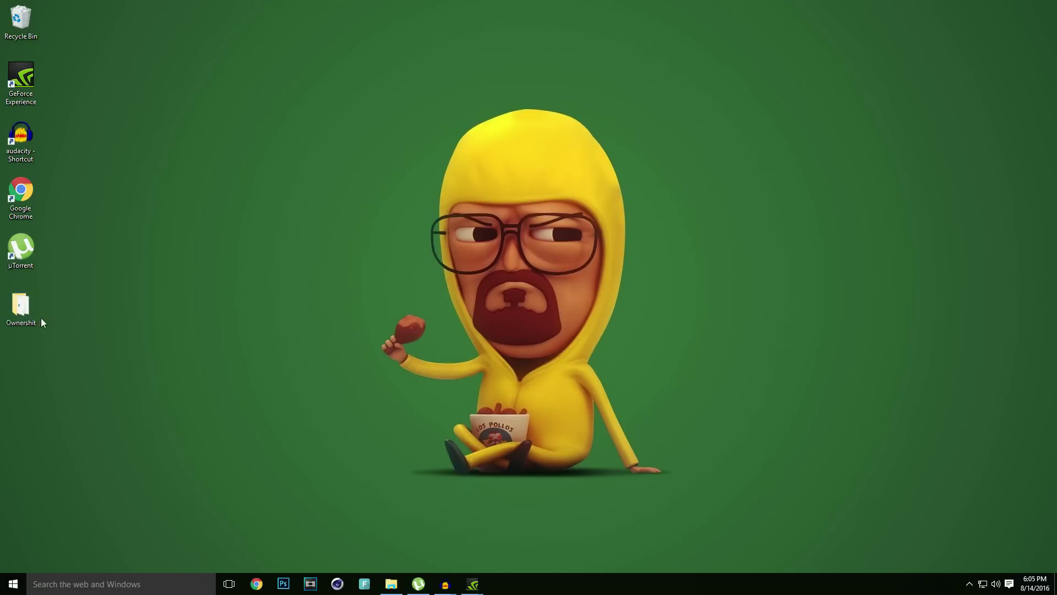
double_click(38, 301)
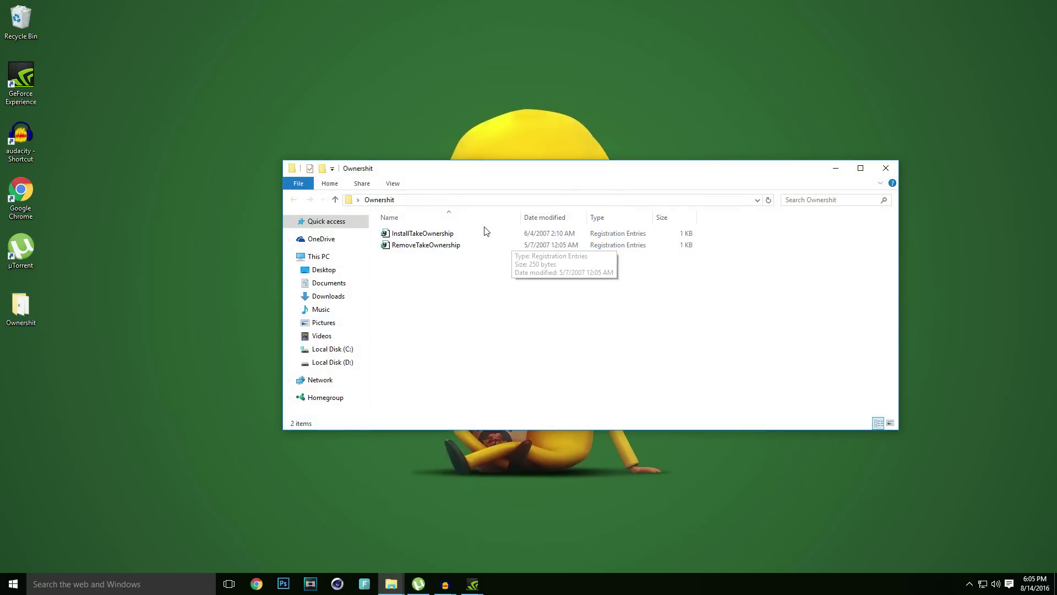
Step: Merge InstallTakeOwnership.reg into the registry, approving every prompt, and dismiss the success message
double_click(478, 236)
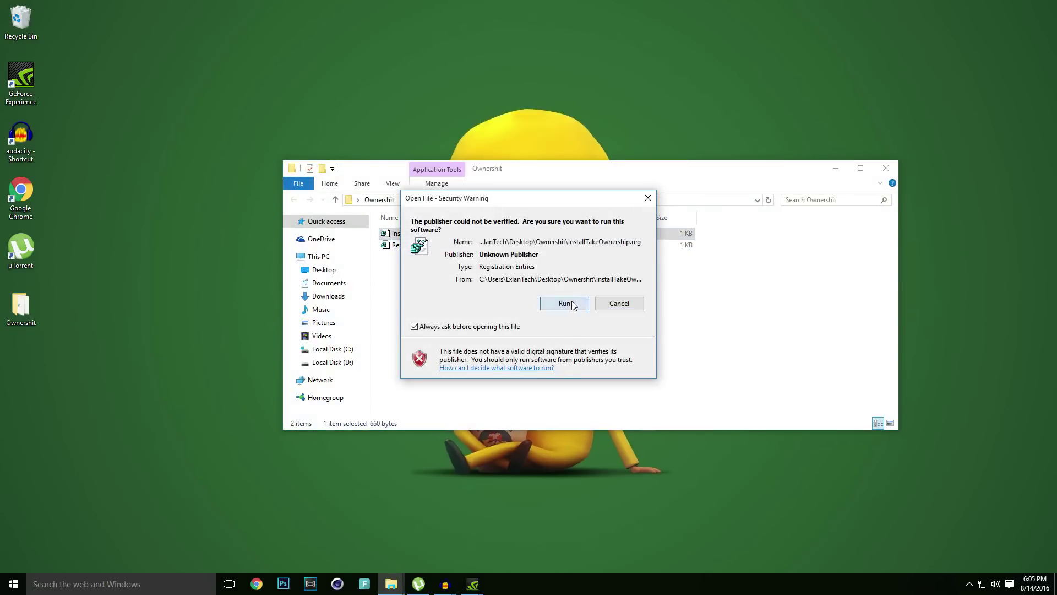
click(575, 308)
click(577, 310)
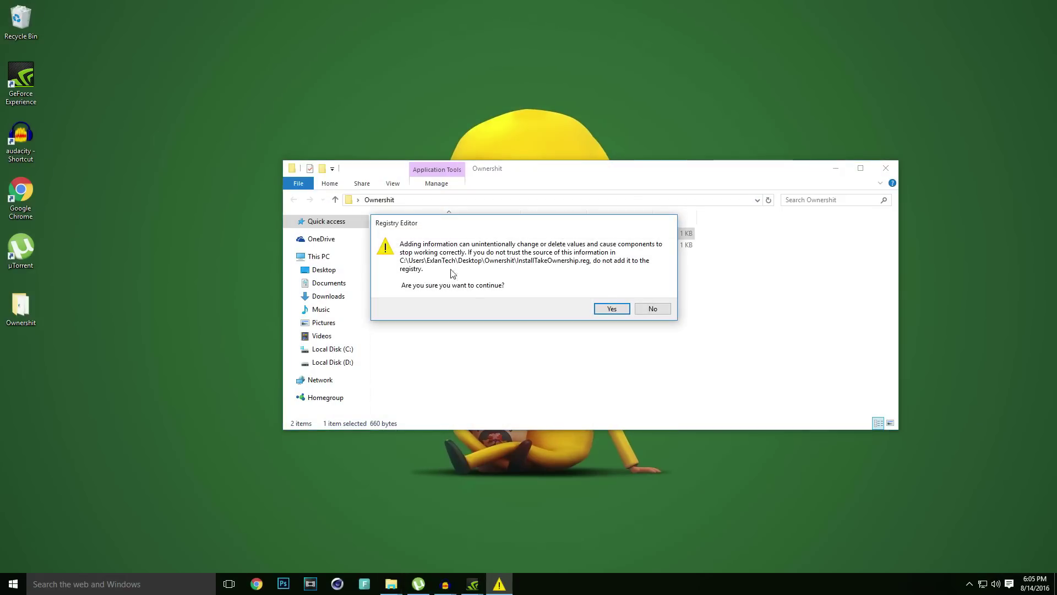
click(609, 308)
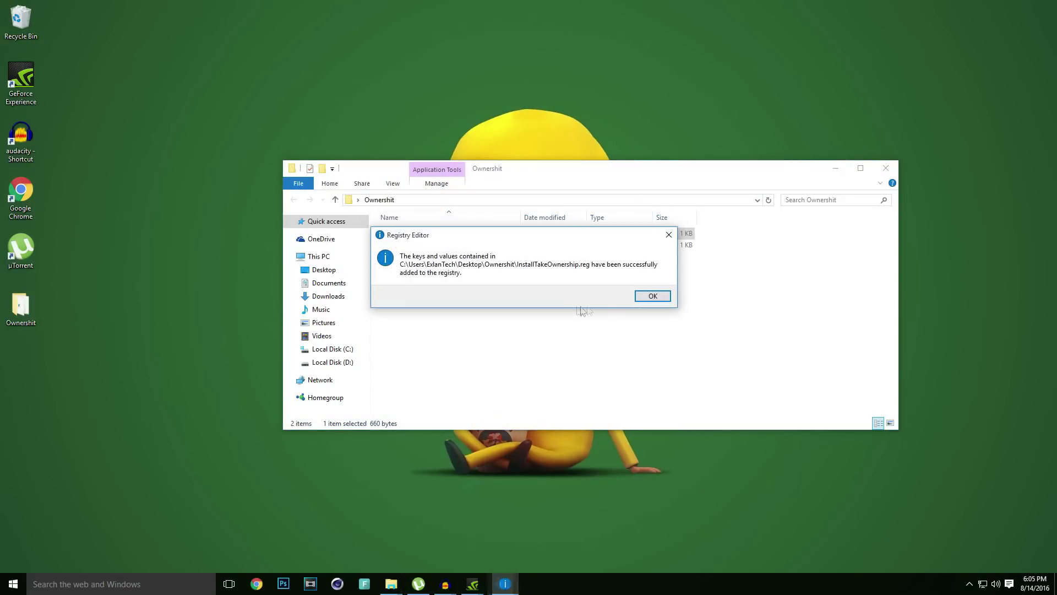
click(663, 298)
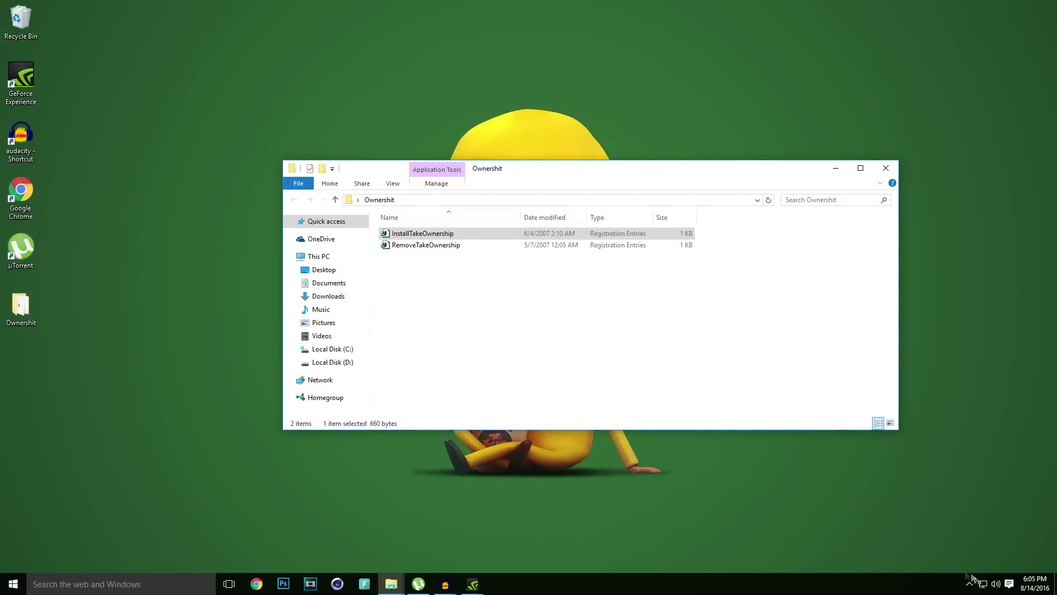
Step: Check the volume level, then close the Ownershit folder window
click(1009, 584)
click(995, 587)
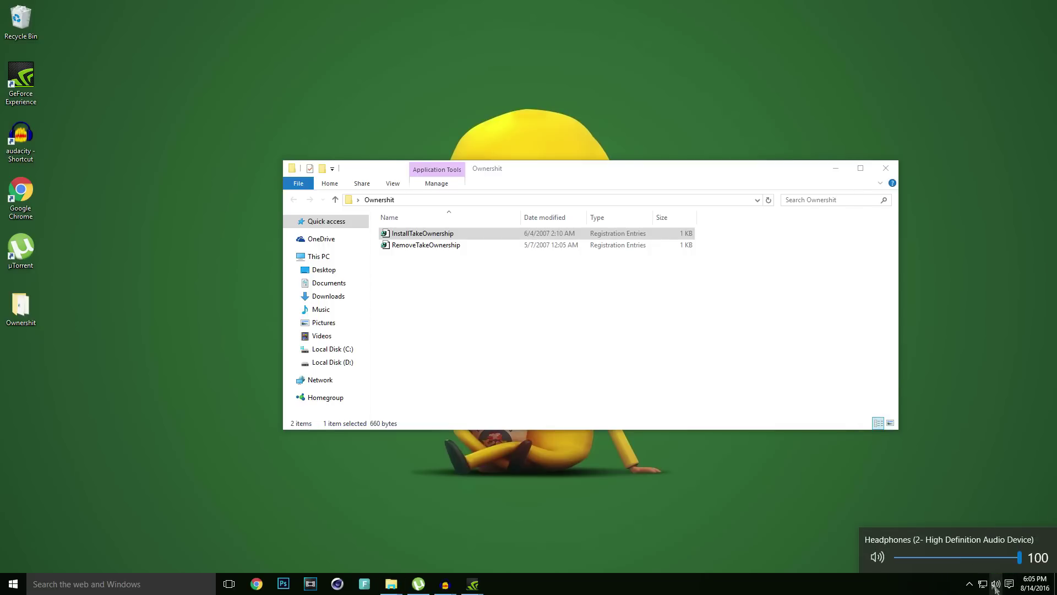
click(546, 232)
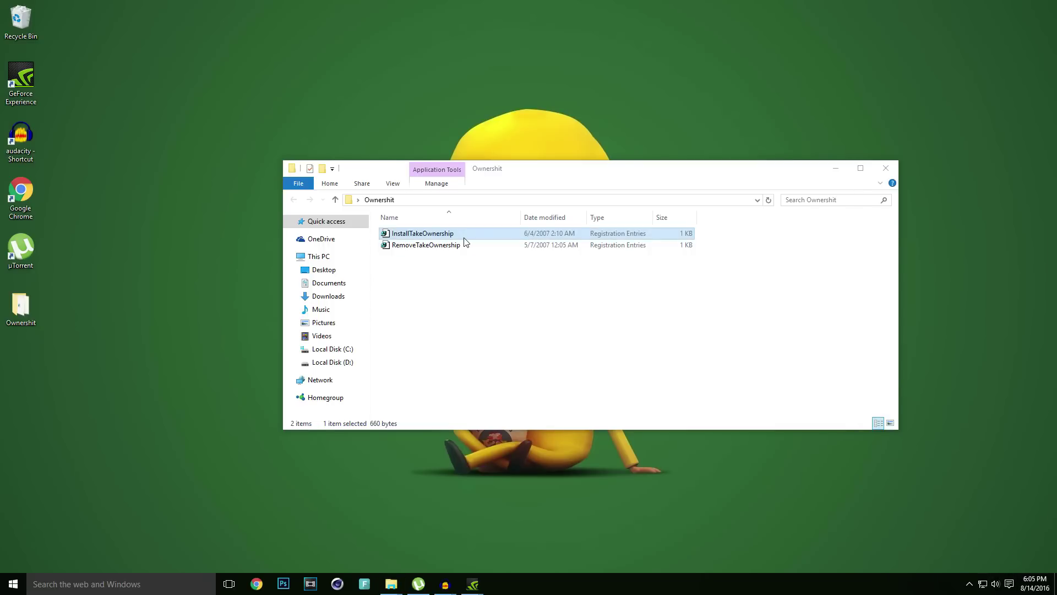
click(885, 168)
Step: Browse from drive C: through the Windows folder into SysWOW64, with the window maximized
click(391, 584)
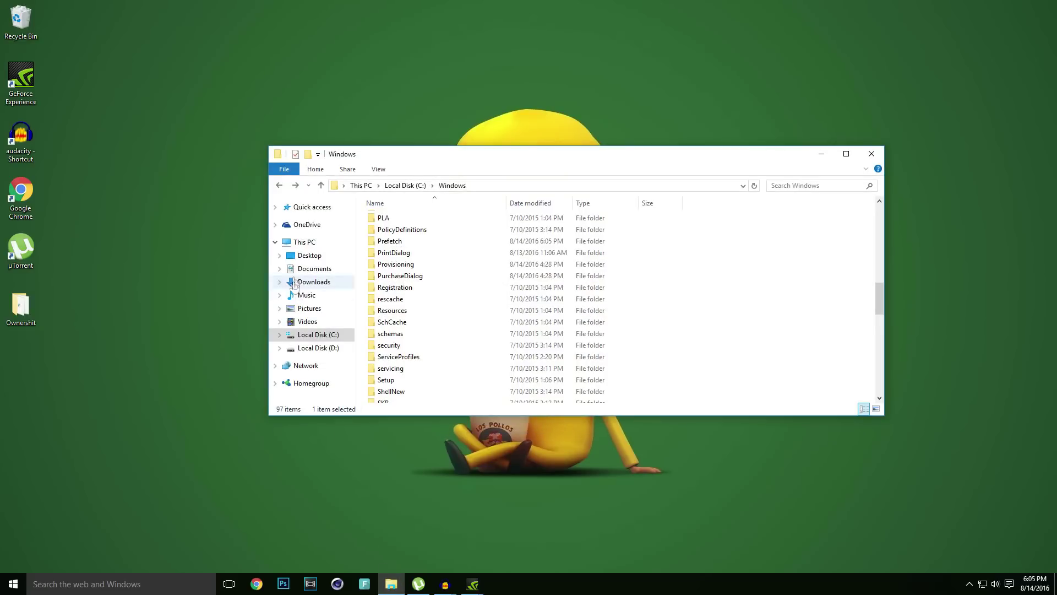
click(318, 334)
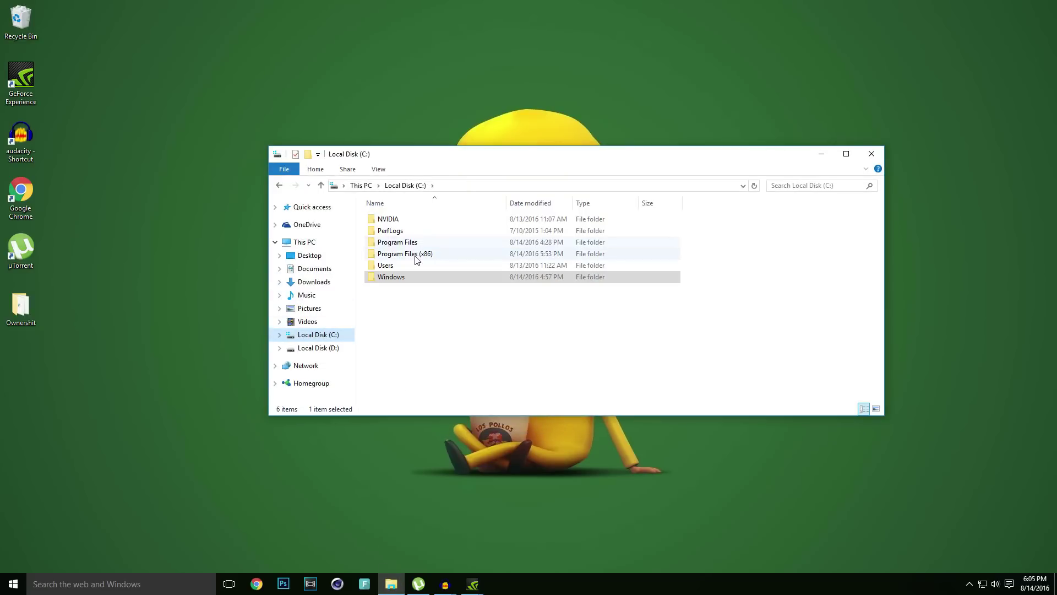
double_click(418, 275)
scroll(434, 300, down, 5)
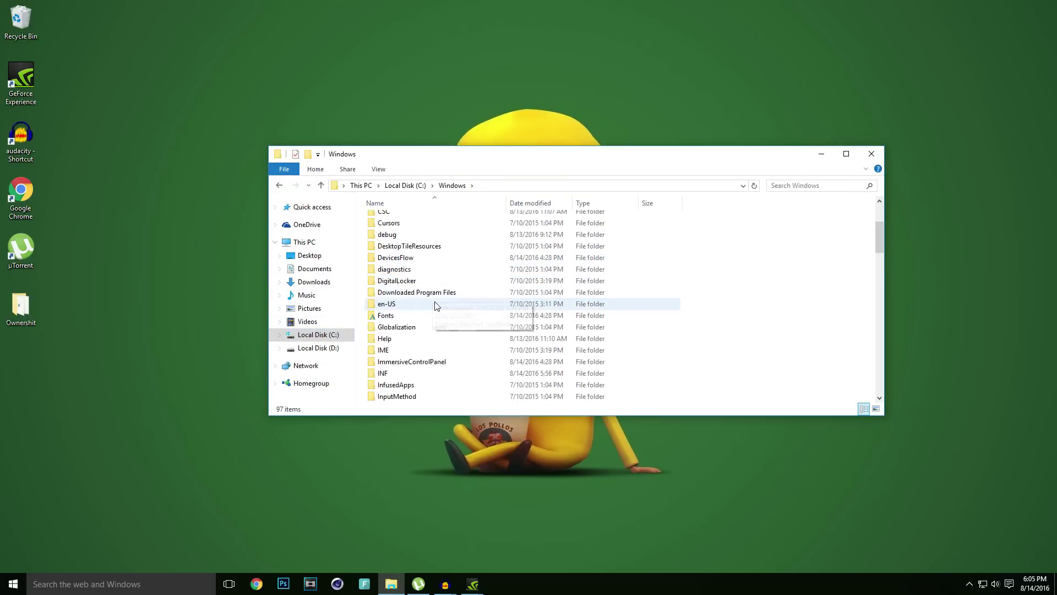
double_click(488, 154)
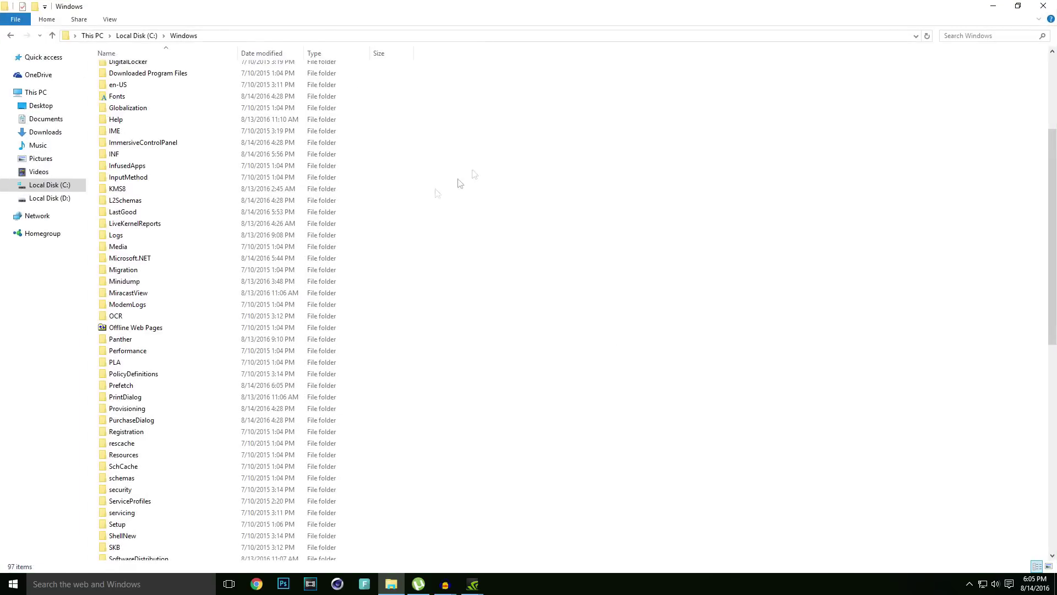
scroll(211, 399, down, 6)
scroll(211, 400, down, 6)
scroll(125, 269, up, 3)
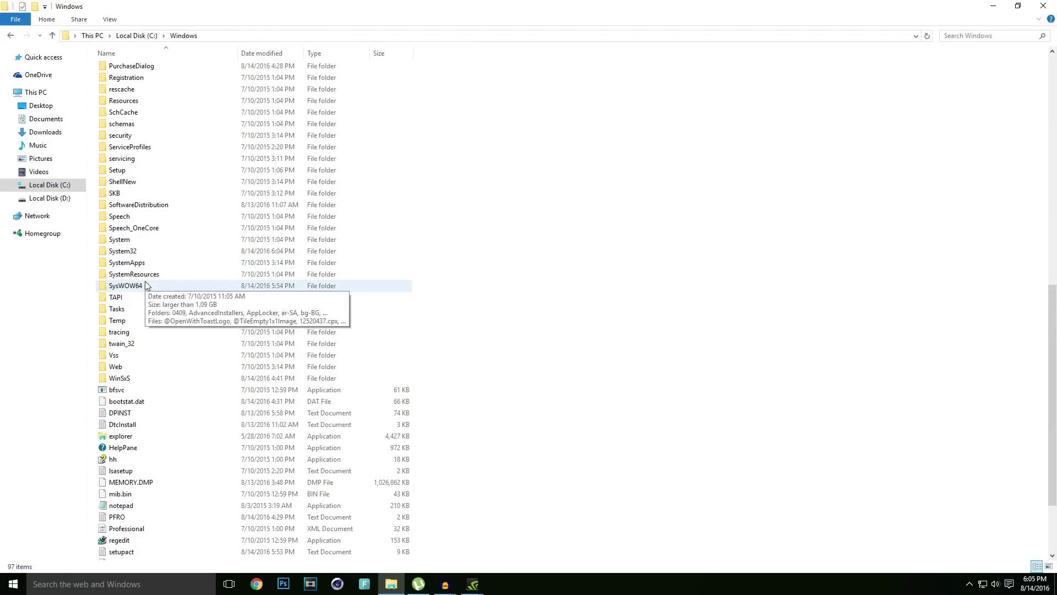
double_click(146, 285)
Step: Try deleting activeds.dll, cancel the TrustedInstaller denial, and go back to the Windows folder
scroll(160, 305, down, 10)
scroll(156, 307, down, 20)
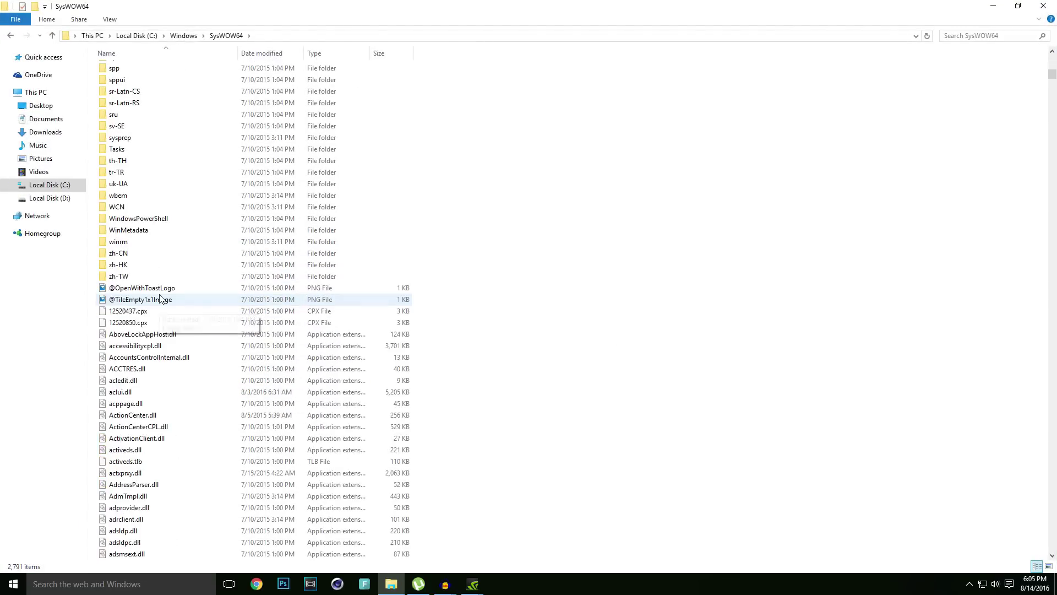
click(126, 218)
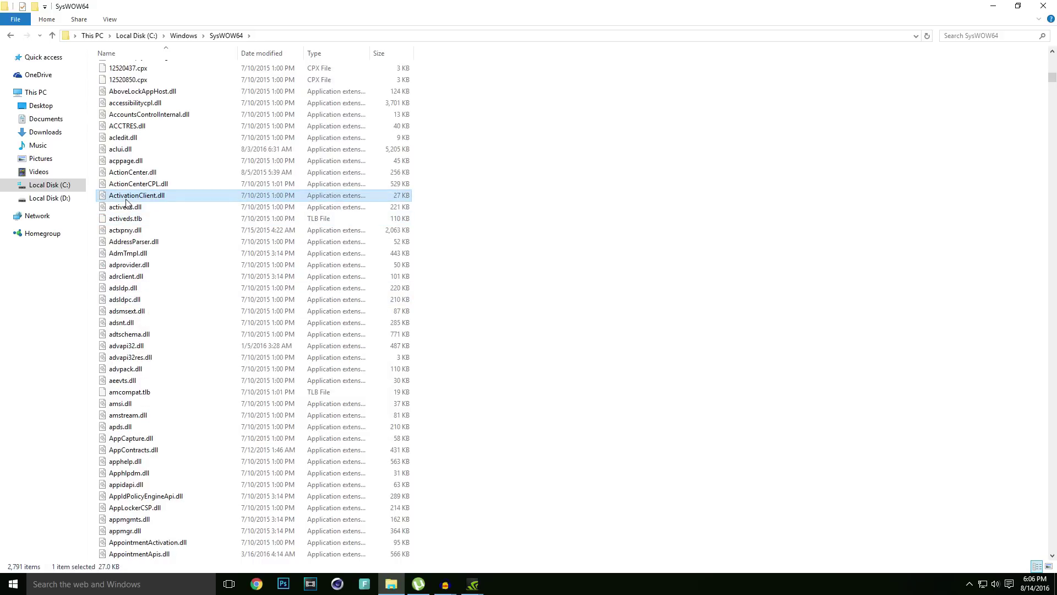
click(127, 208)
key(Delete)
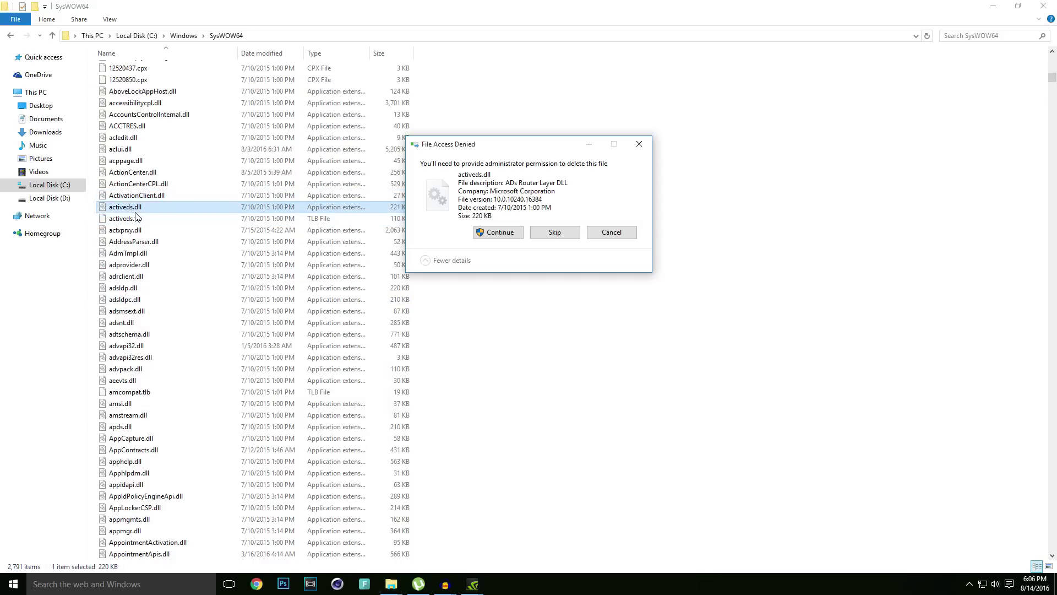
key(Return)
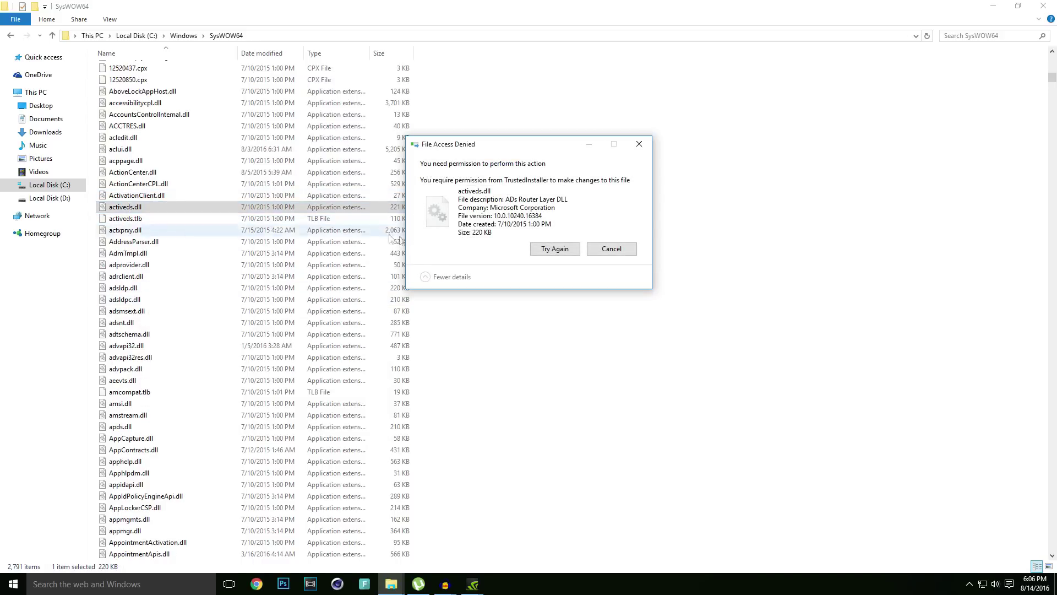
click(611, 248)
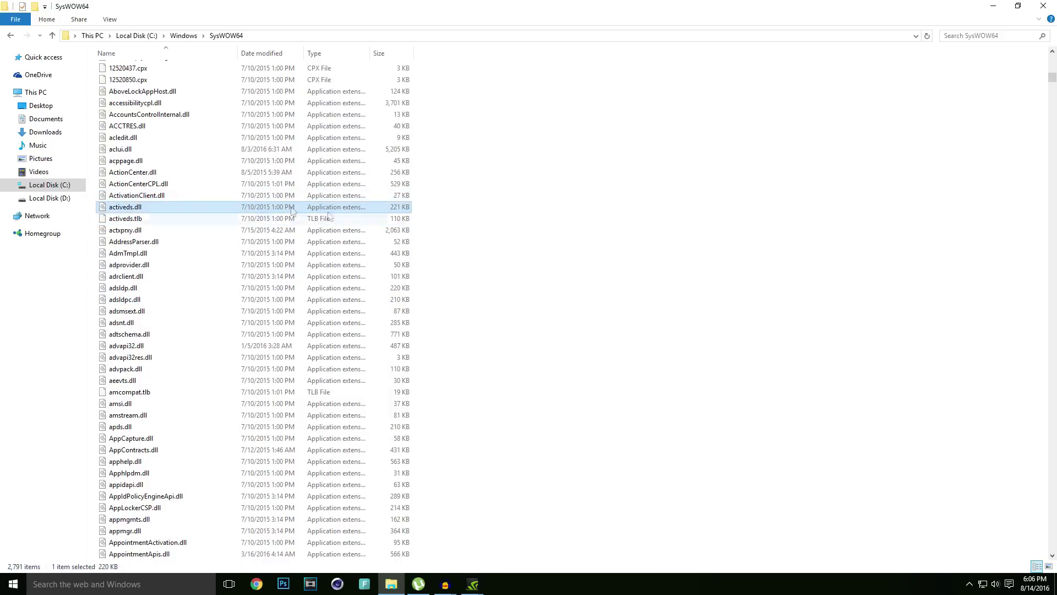
click(11, 35)
Step: Run Take Ownership on the SysWOW64 folder and approve the User Account Control prompt
scroll(205, 378, down, 7)
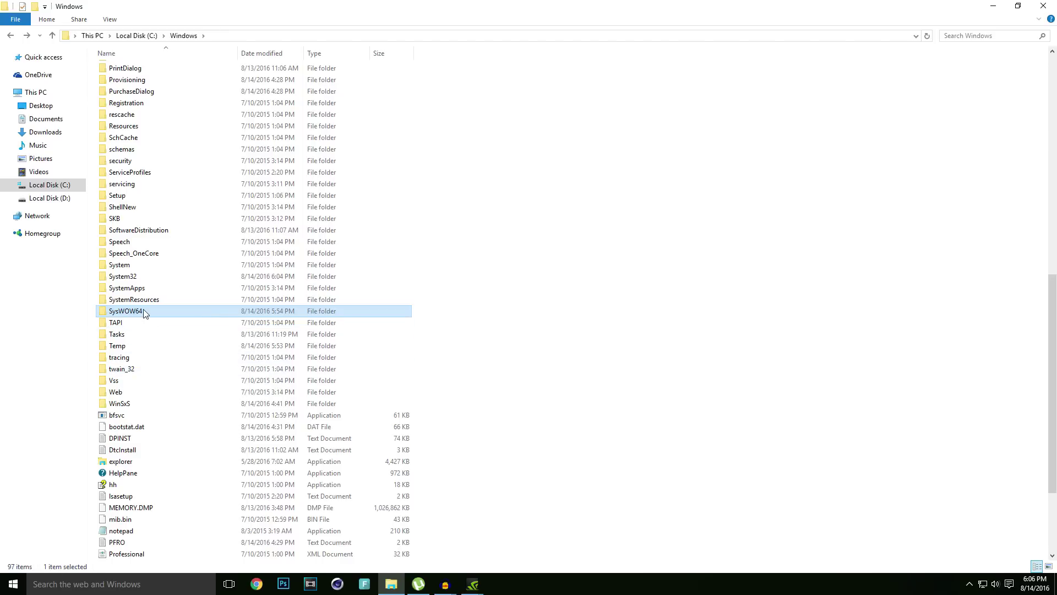
mouse_move(145, 313)
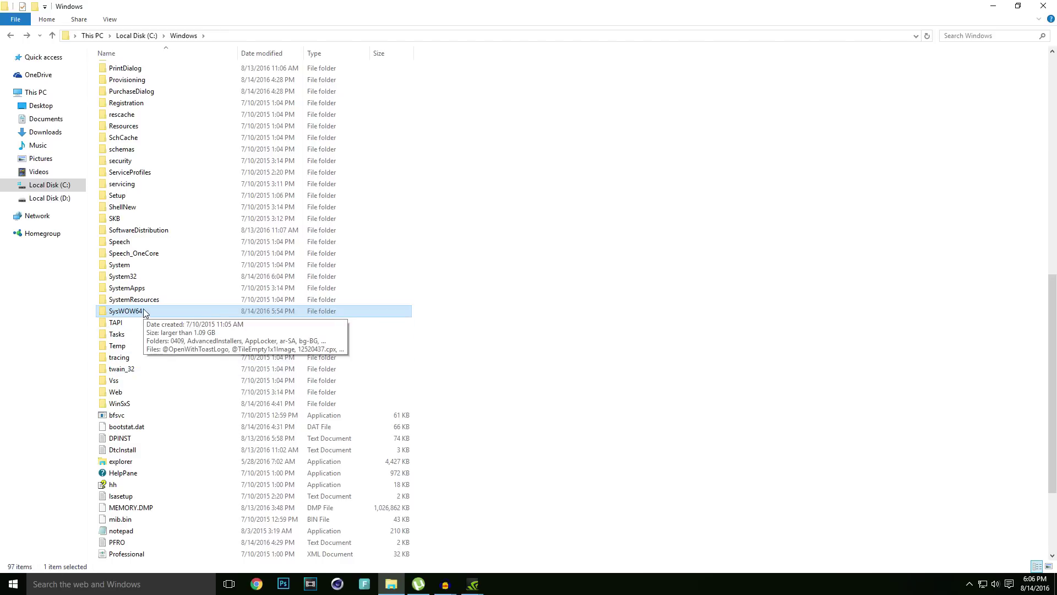
right_click(145, 310)
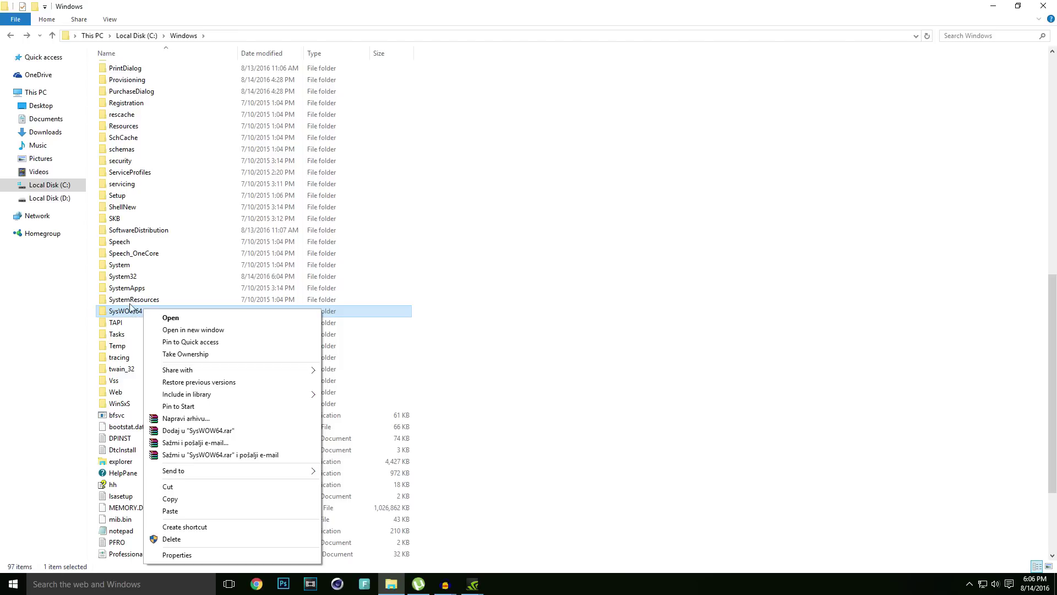
click(205, 352)
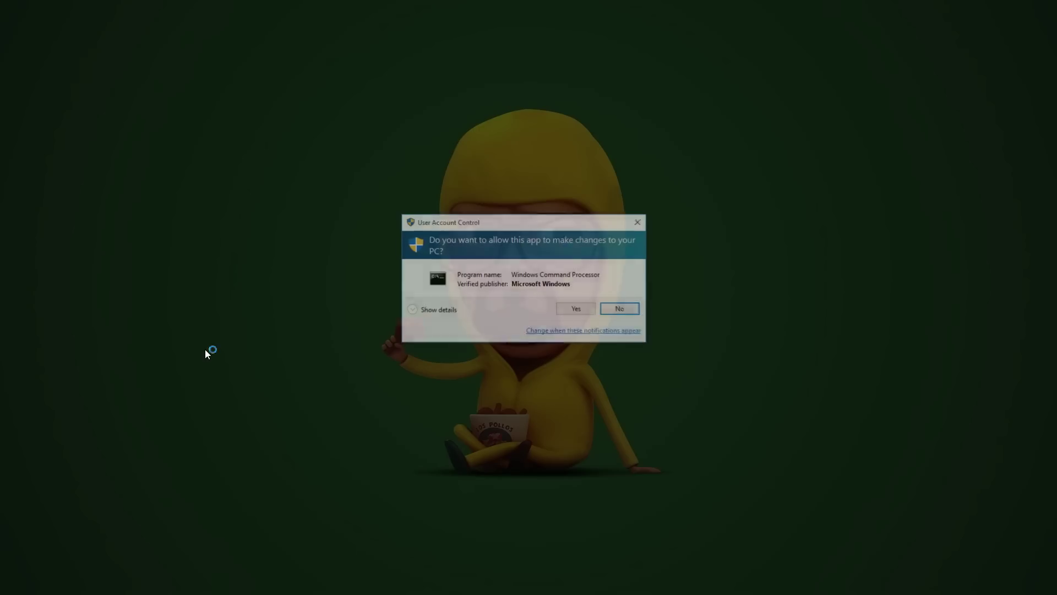
click(570, 314)
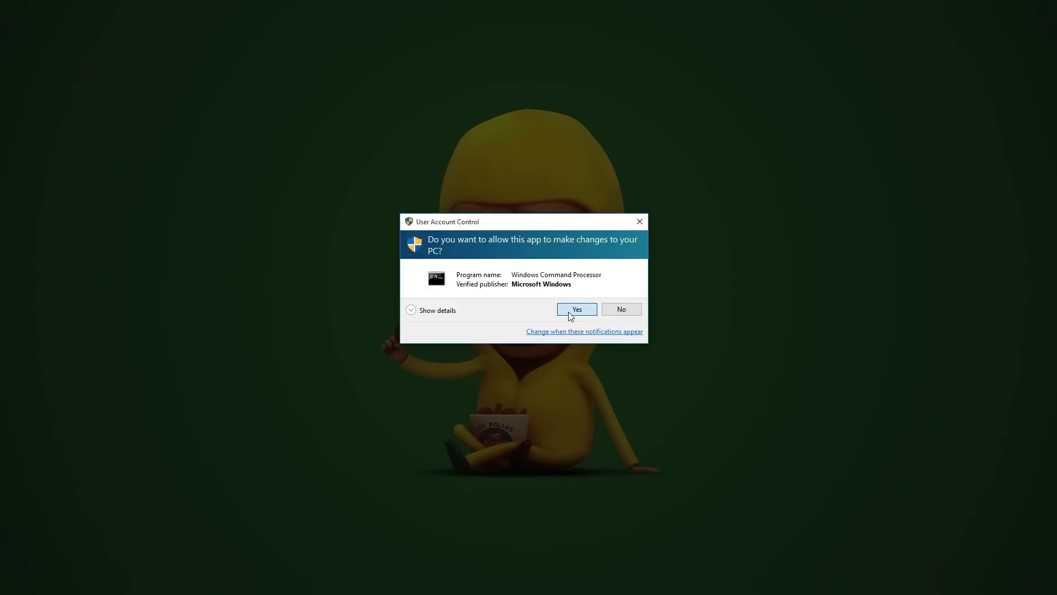
click(569, 317)
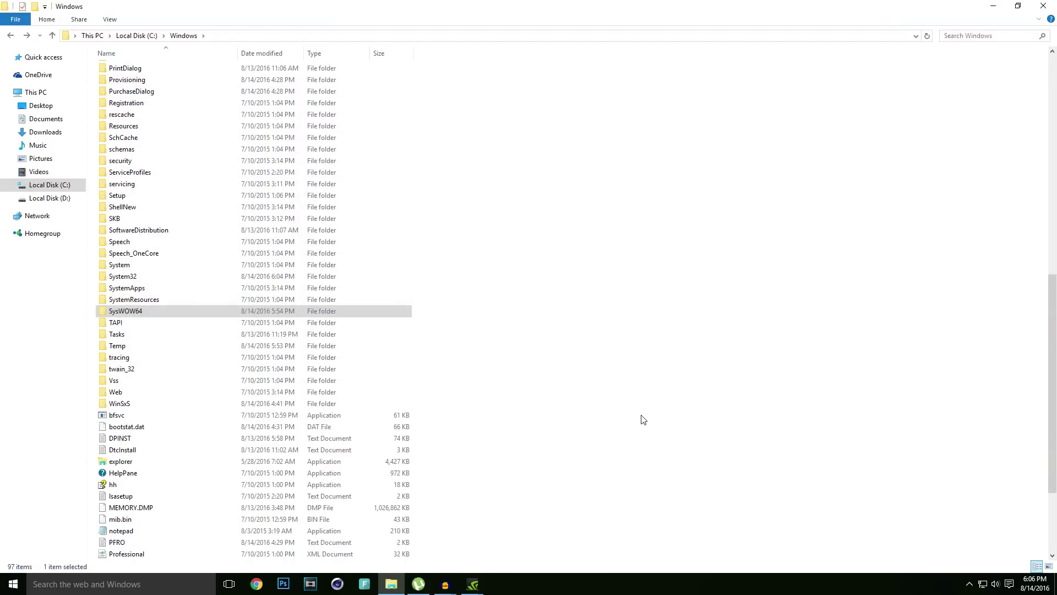
click(141, 321)
Step: Copy AddressParser.dll from SysWOW64 and paste it onto the desktop
double_click(141, 310)
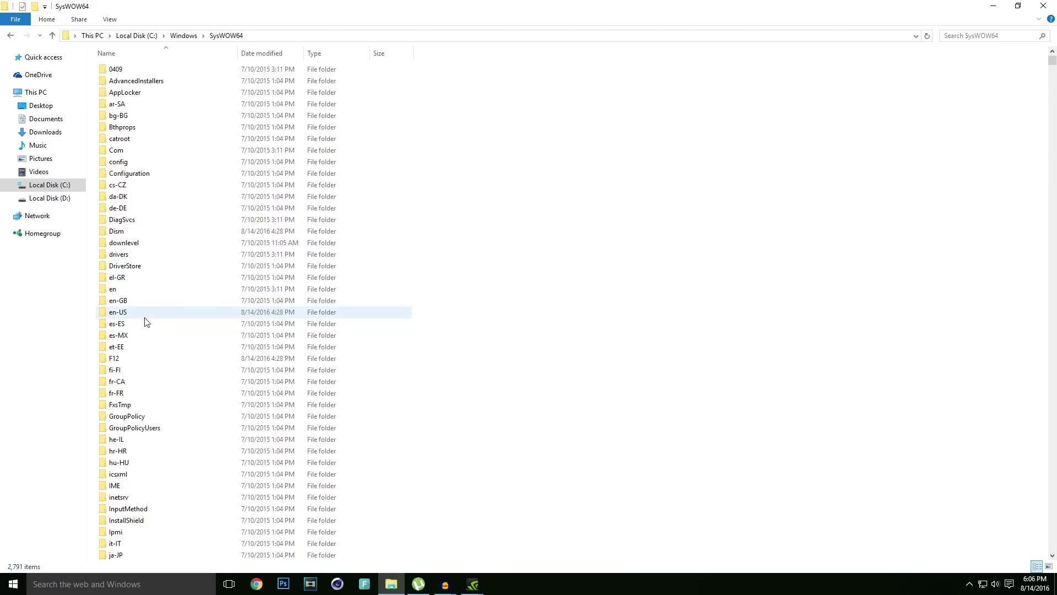
scroll(152, 352, down, 20)
click(116, 207)
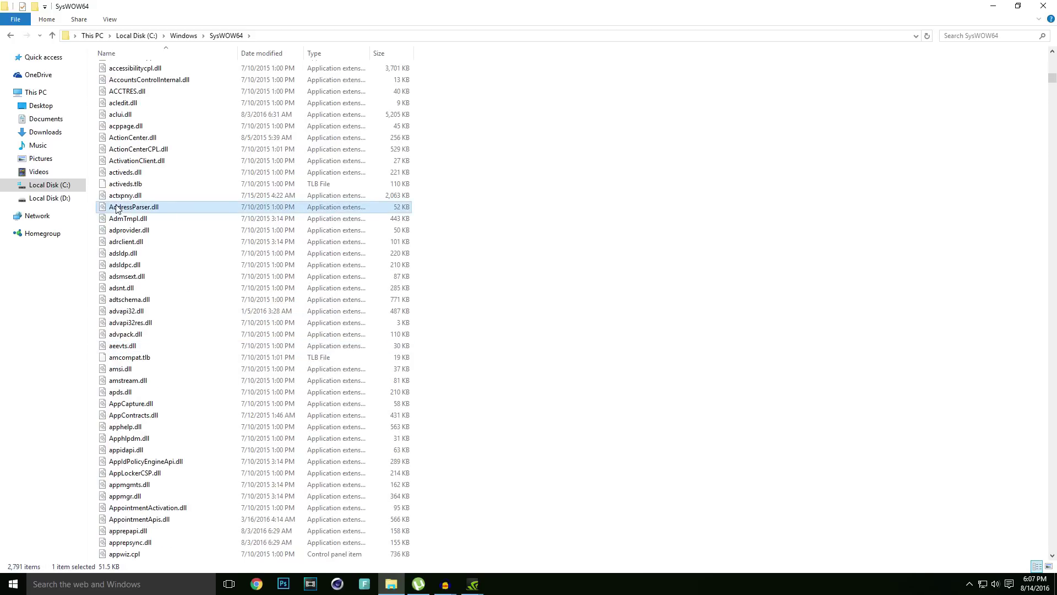
right_click(121, 209)
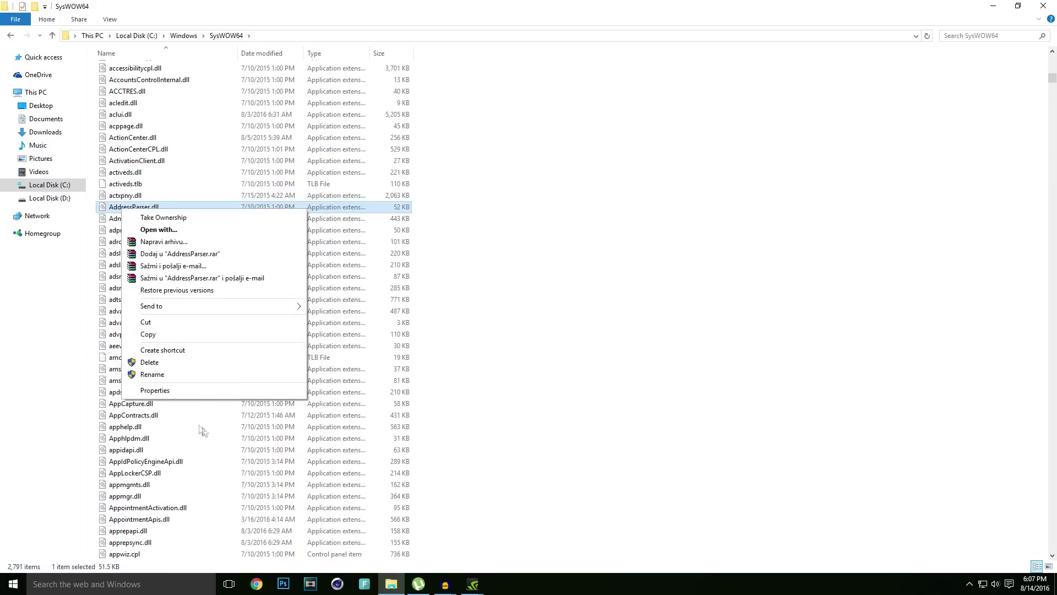
click(177, 333)
key(super+Down)
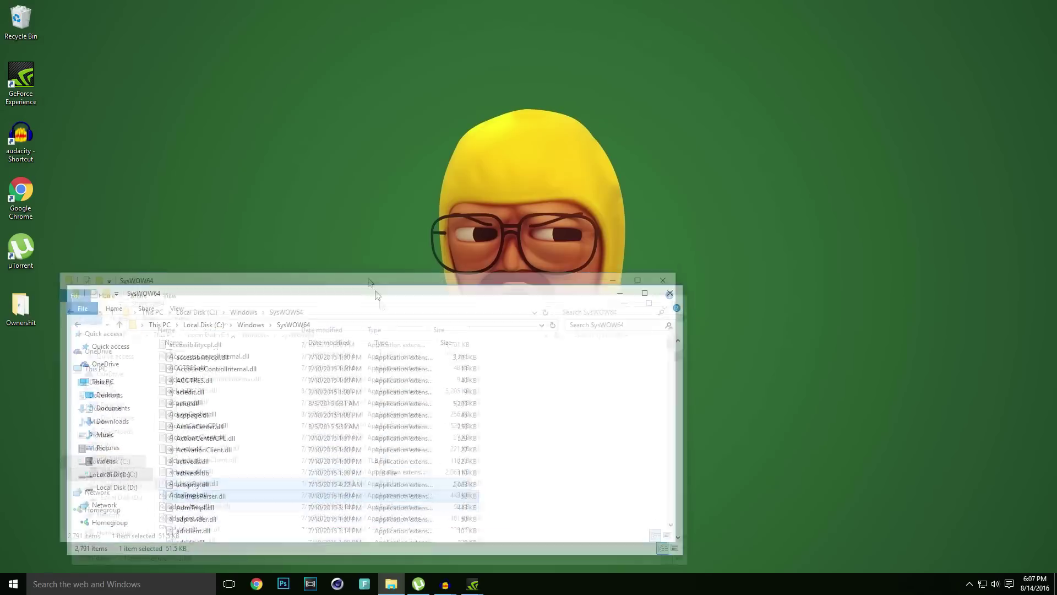
right_click(410, 133)
click(440, 183)
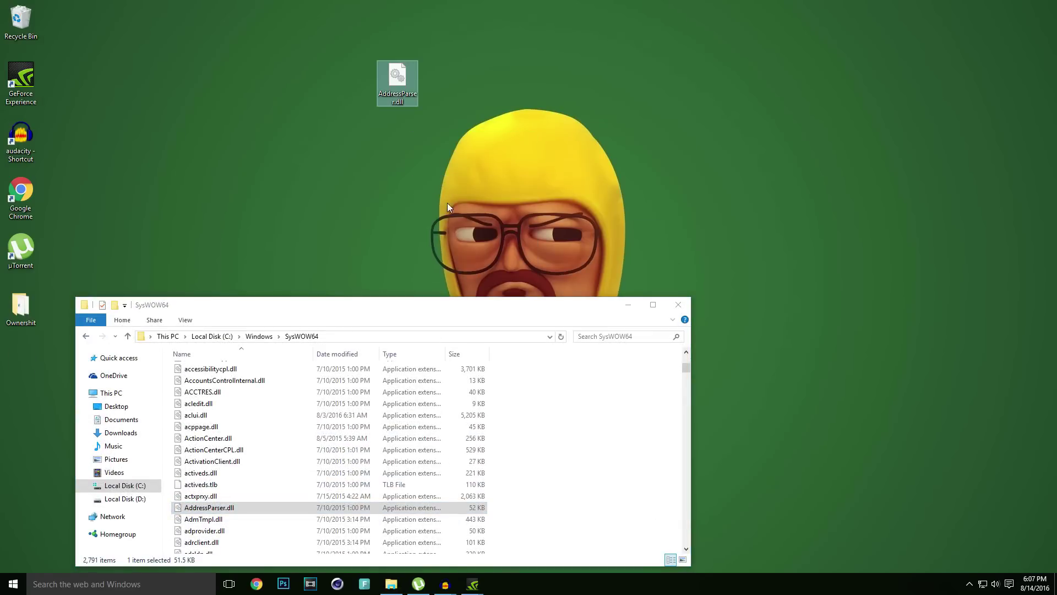
Step: Delete the original AddressParser.dll and drag the desktop copy back into SysWOW64 as administrator
double_click(435, 305)
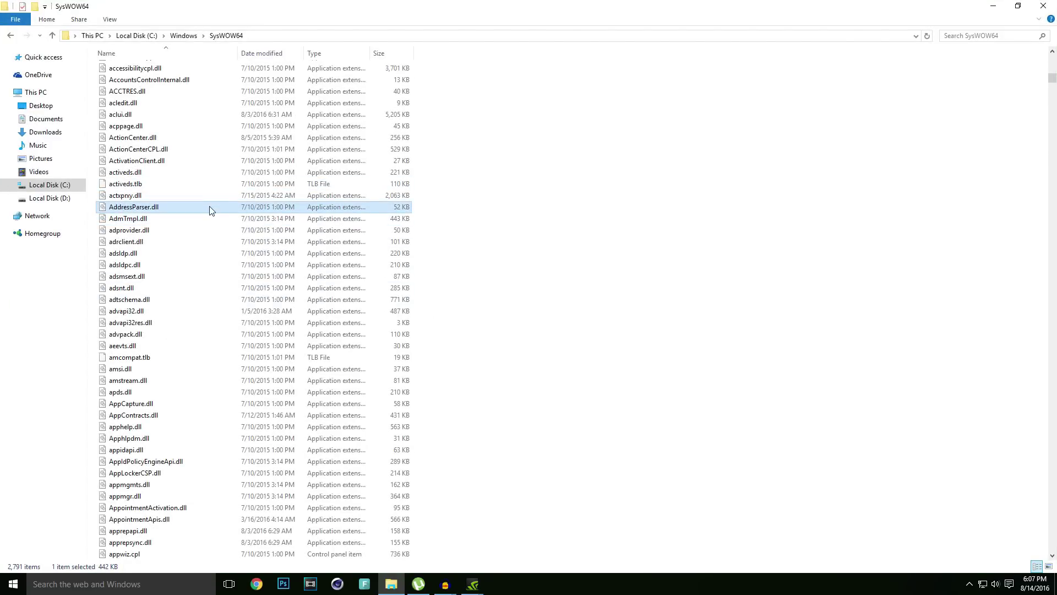
key(Delete)
key(Return)
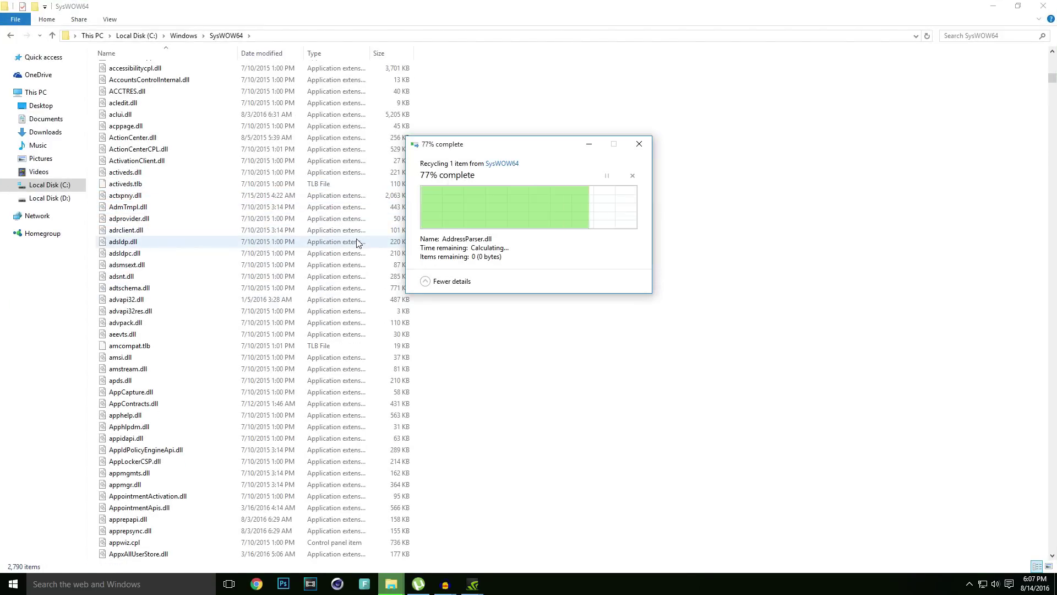
key(super+Down)
drag(405, 82, 617, 277)
click(502, 220)
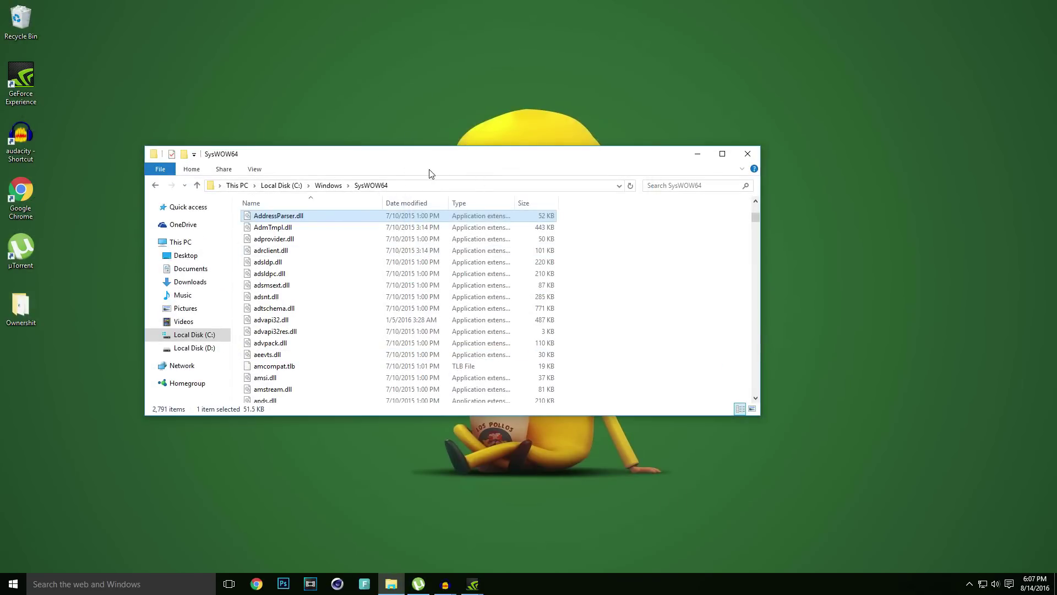
Step: Maximize, restore and reposition the SysWOW64 window, then close it to reveal the desktop
double_click(425, 170)
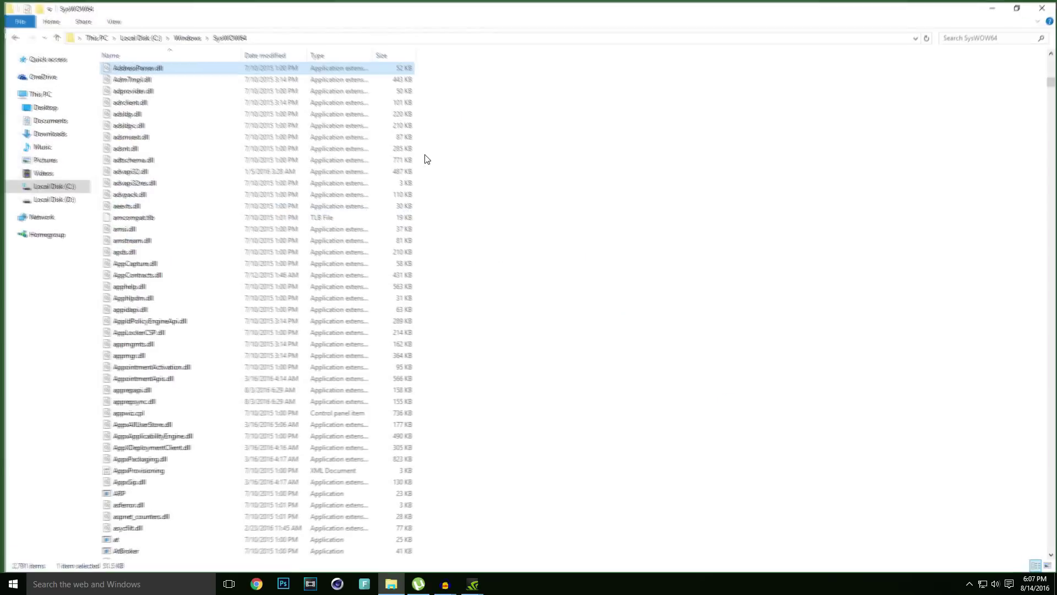
drag(559, 6, 526, 213)
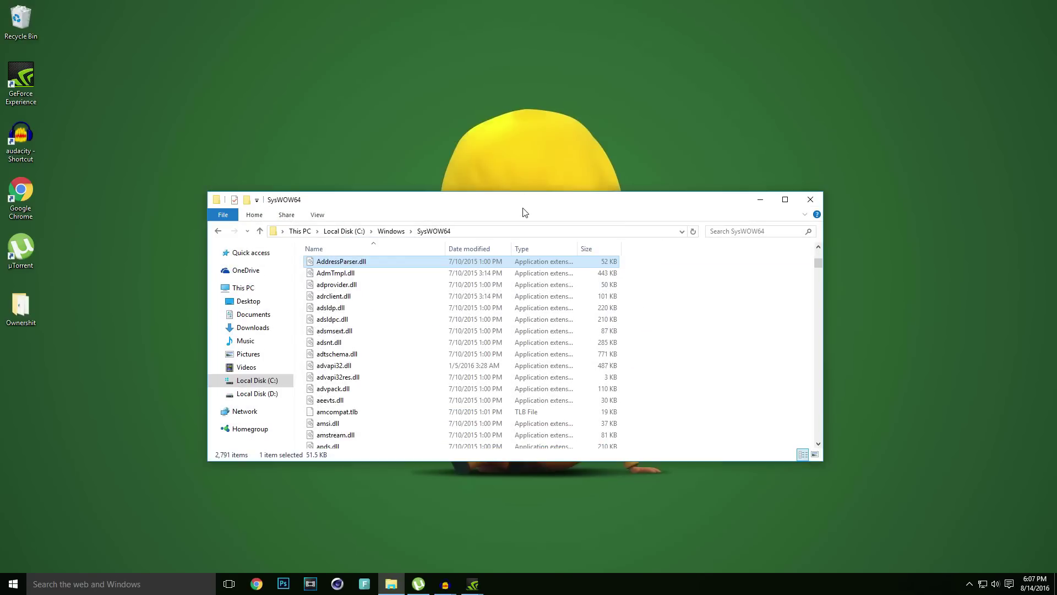
double_click(523, 192)
click(813, 7)
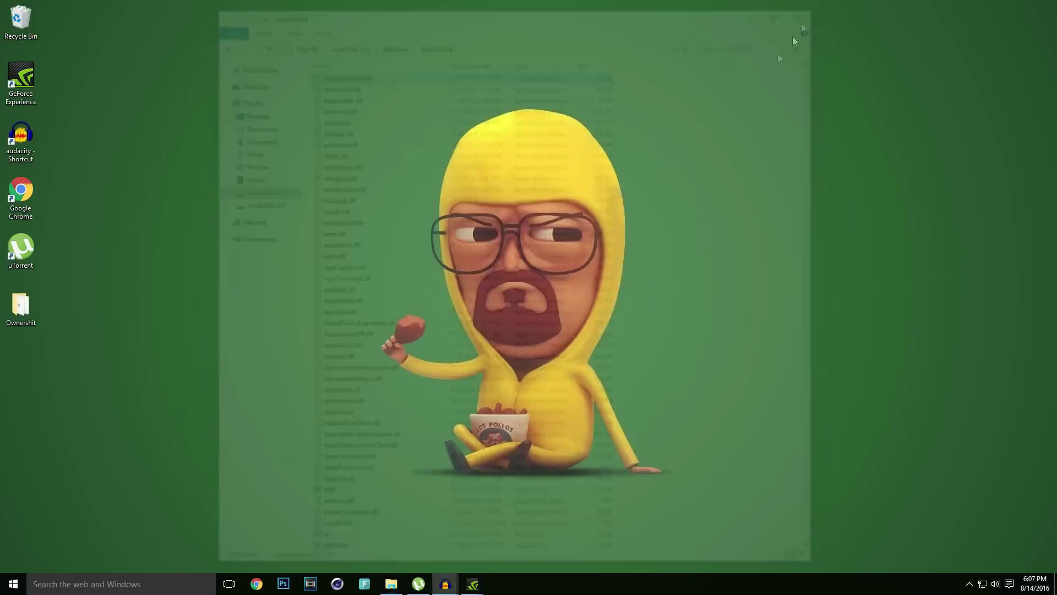